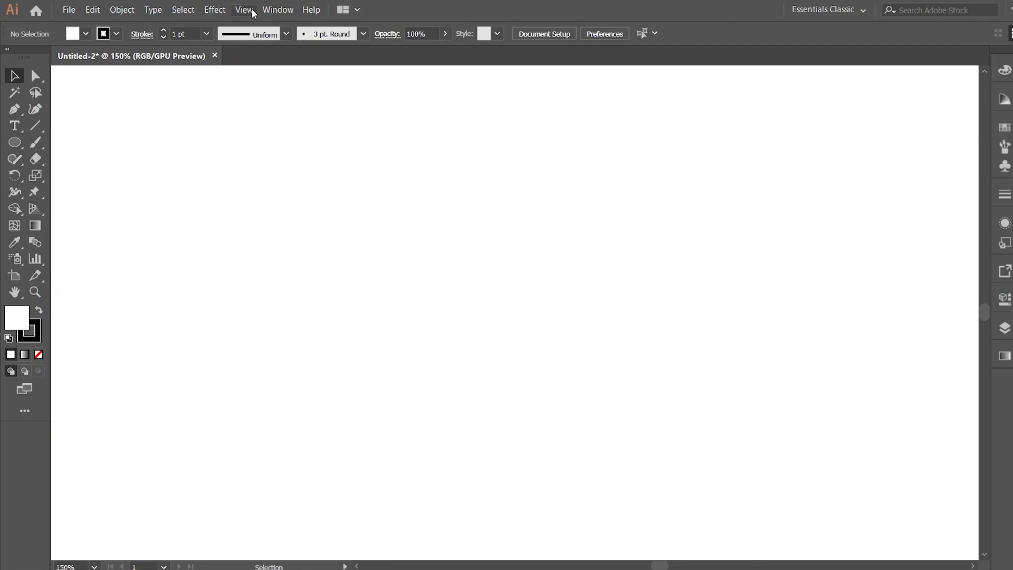
# - Enable Snap to Point and disable Snap to Pixel from the View menu
pyautogui.click(248, 9)
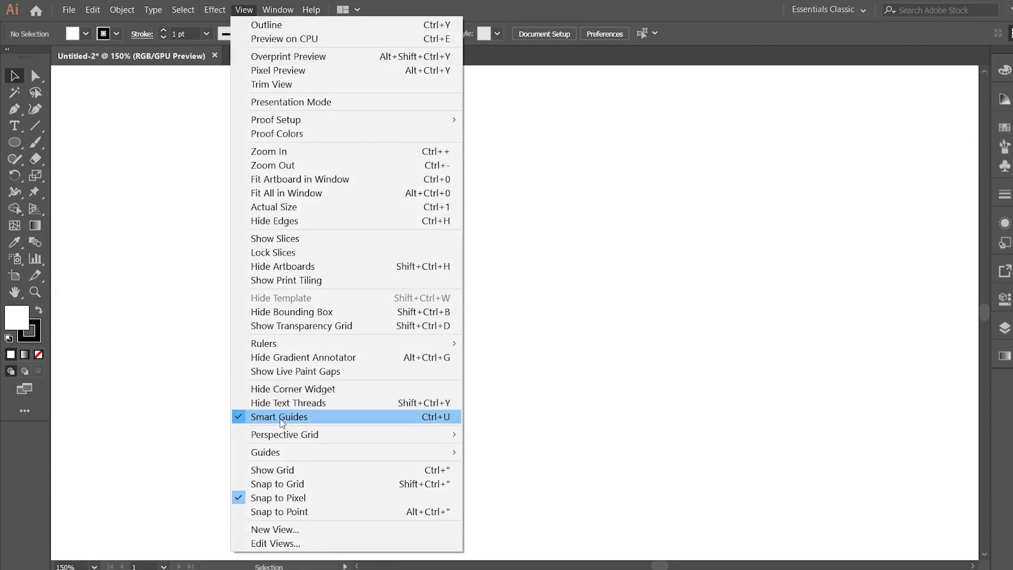
pyautogui.click(291, 512)
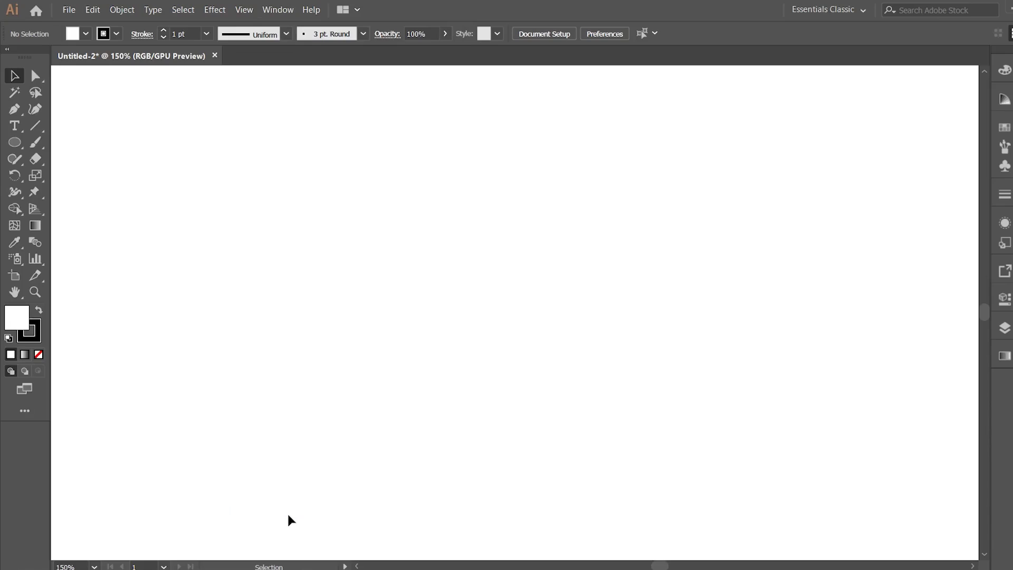
pyautogui.click(244, 10)
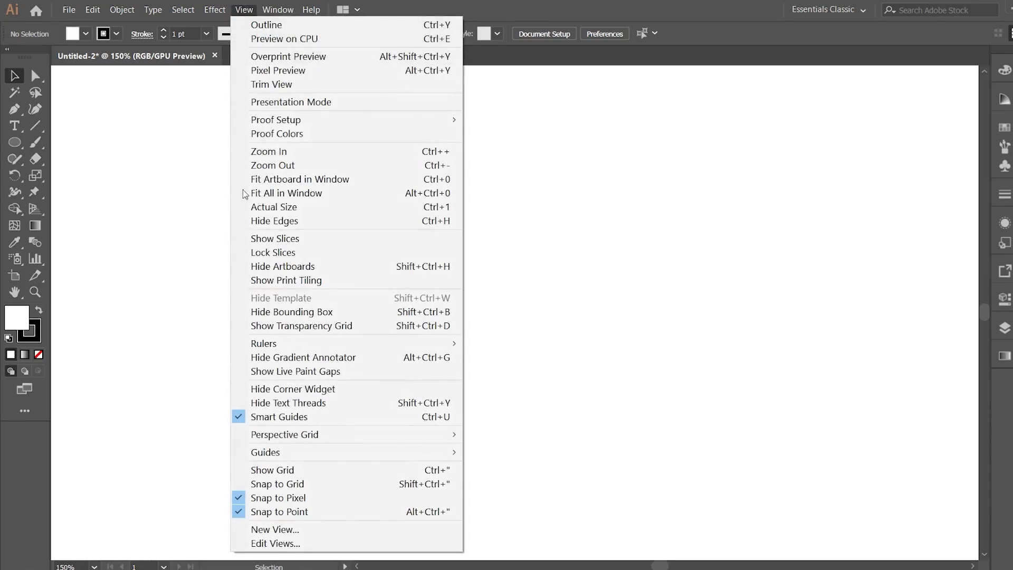
pyautogui.click(267, 498)
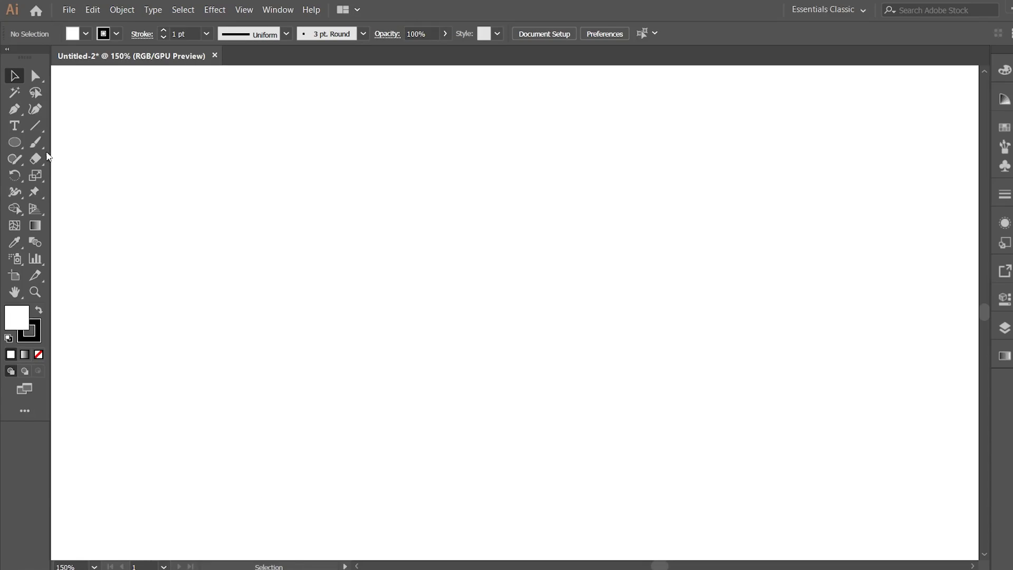
# - Draw a perfect circle about 204.936 px wide with the Ellipse tool
pyautogui.click(16, 141)
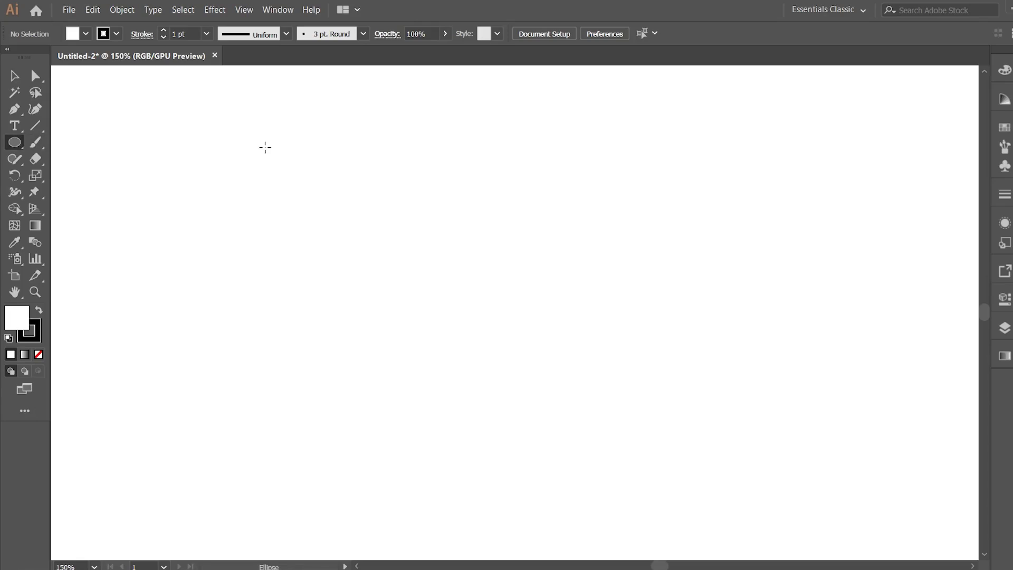
pyautogui.moveTo(264, 147); pyautogui.dragTo(599, 406)
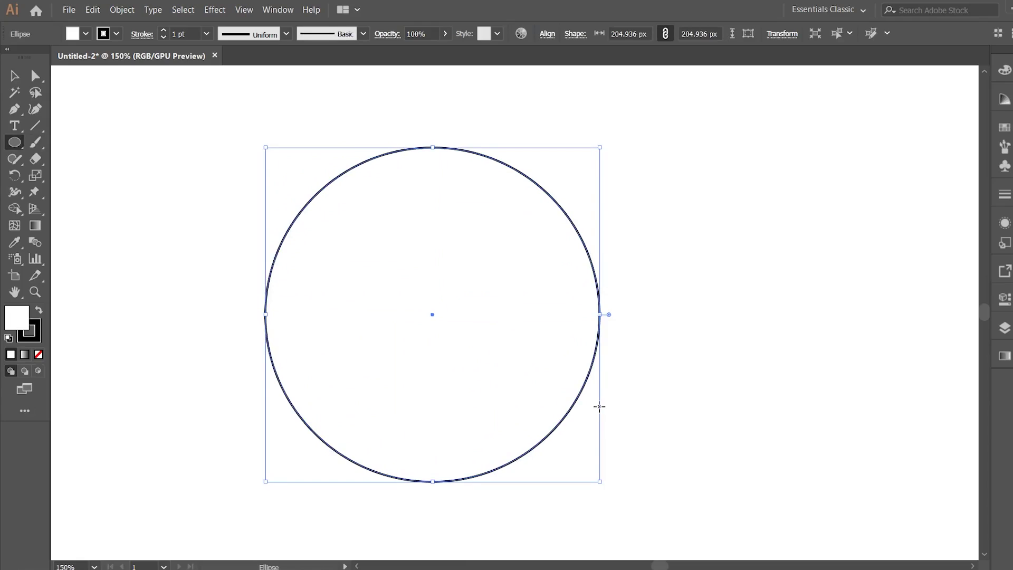
pyautogui.click(15, 77)
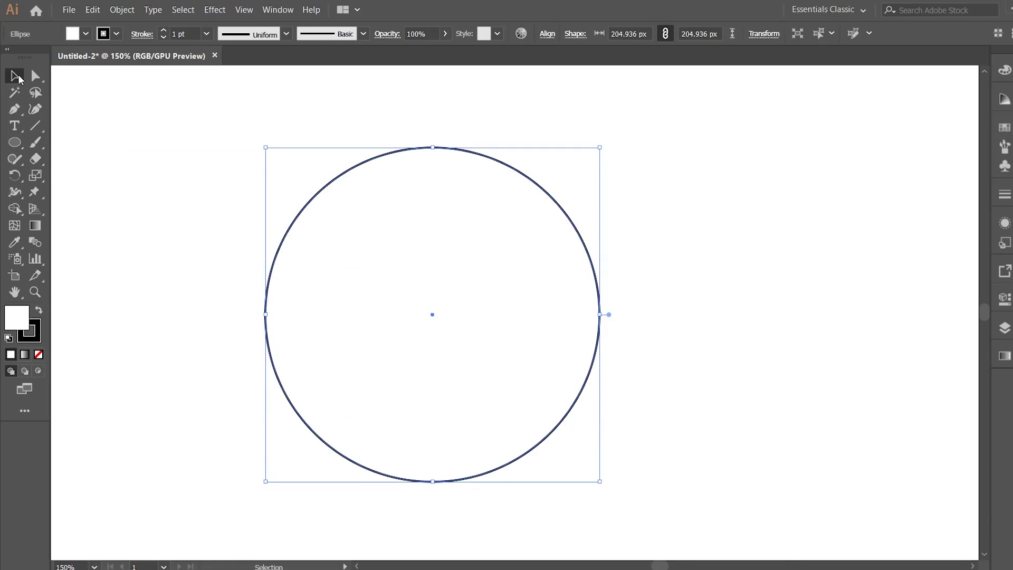
# - Set the circle's fill and stroke to None, switch to Outline view, and copy it
pyautogui.click(38, 355)
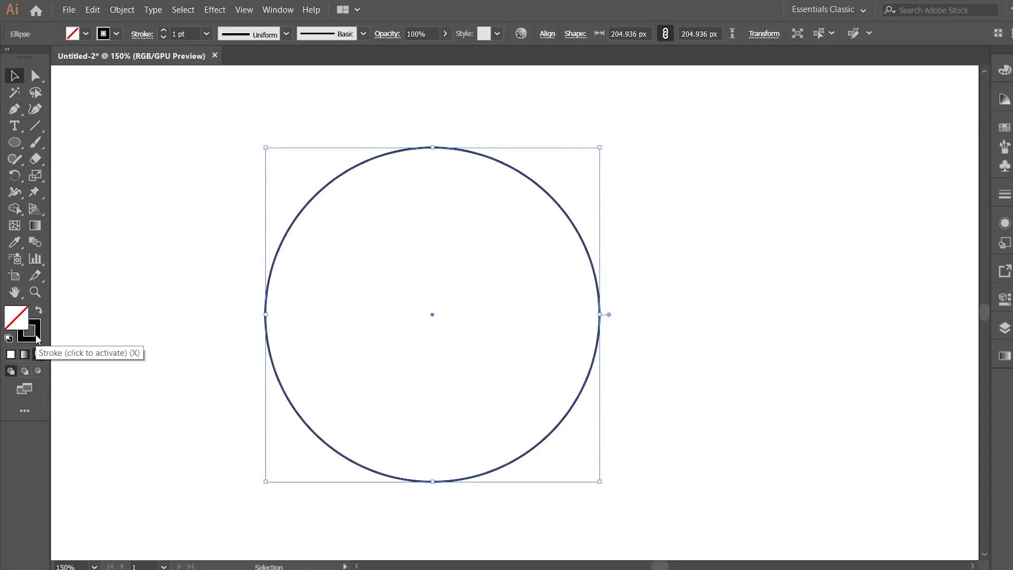
pyautogui.click(38, 343)
pyautogui.click(39, 355)
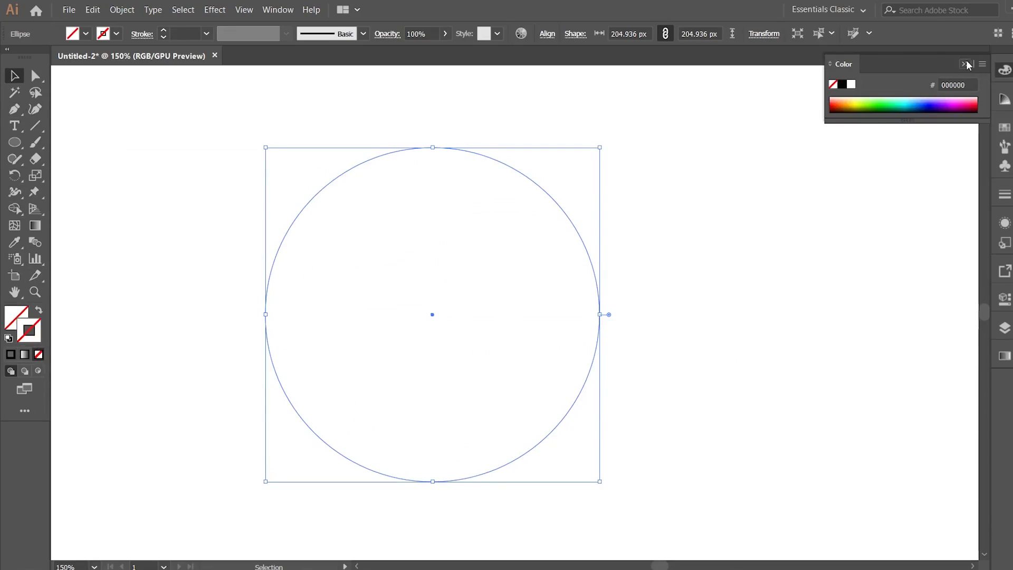
pyautogui.hotkey('ctrl', 'y')
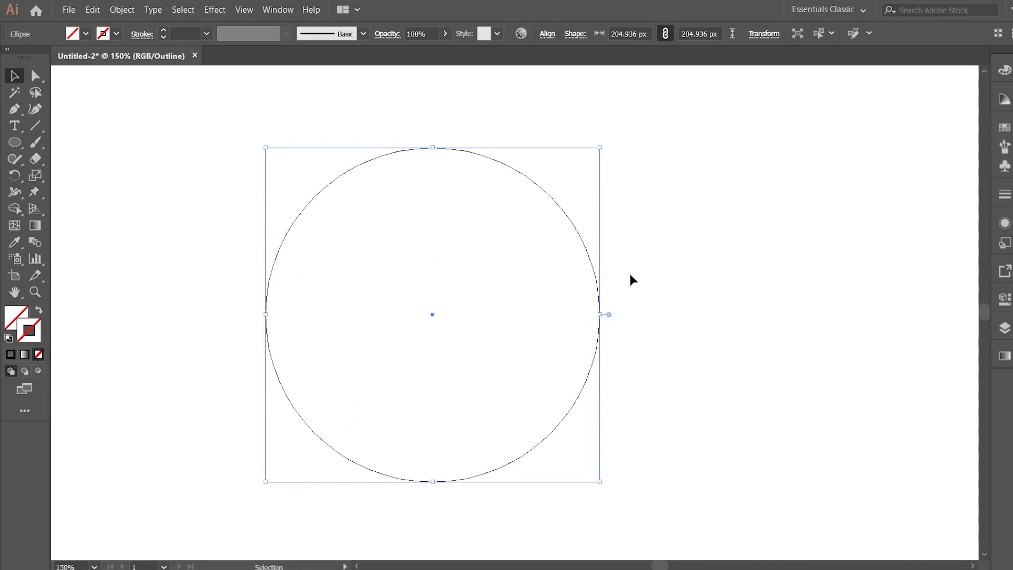
pyautogui.hotkey('ctrl', 'shift', 'b')
pyautogui.hotkey('ctrl', 'shift', 'b')
# - Paste a copy in place and shrink it around its centre to 78.979 px
pyautogui.click(91, 9)
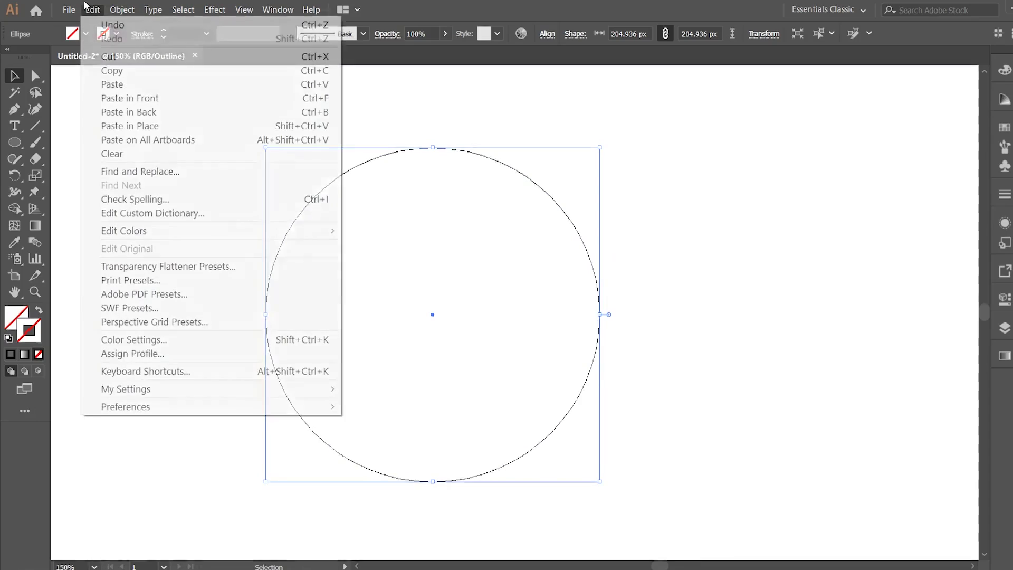
pyautogui.click(119, 132)
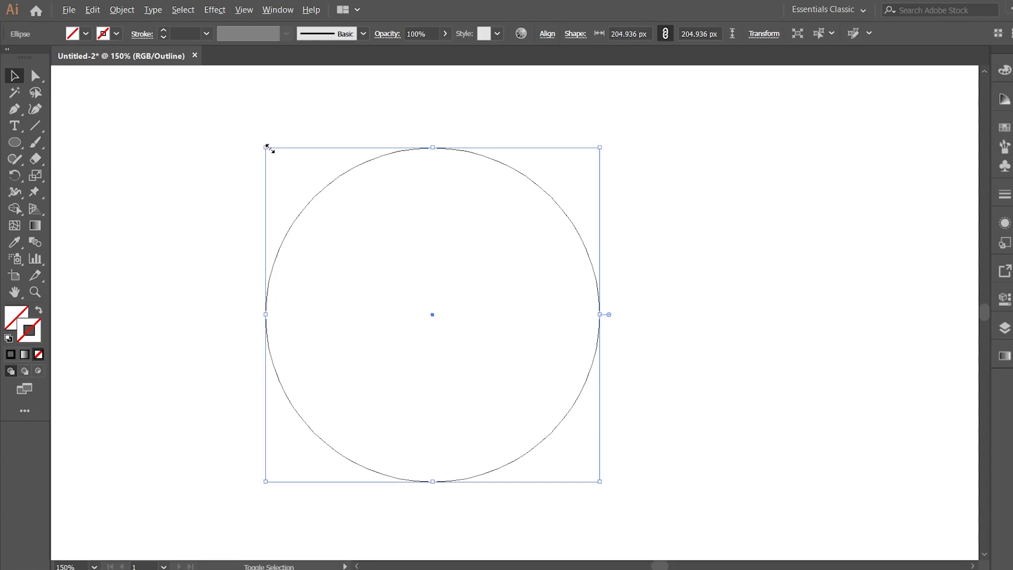
pyautogui.moveTo(267, 147); pyautogui.dragTo(346, 251)
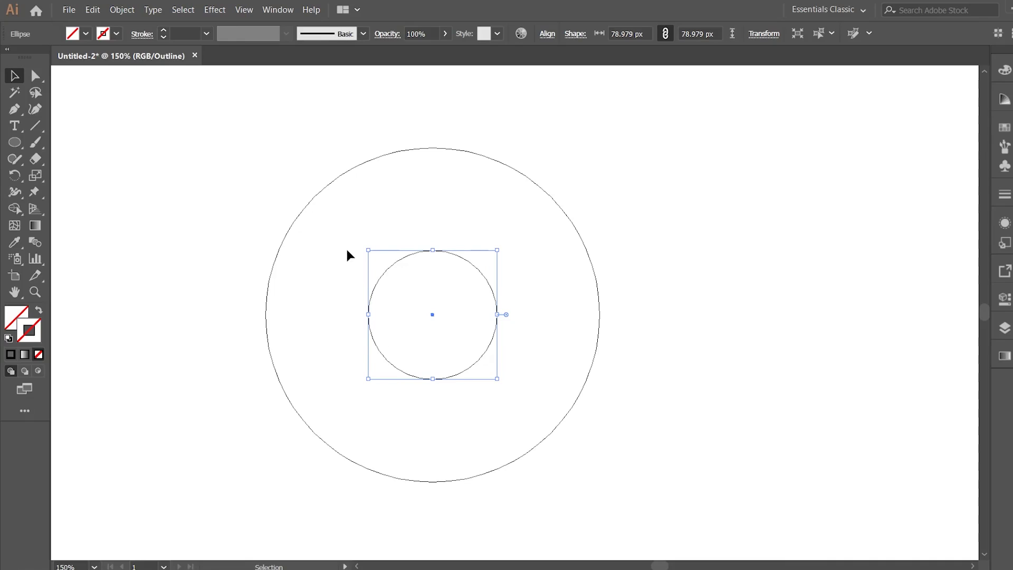
# - Copy the small circle and paste another copy in place over it
pyautogui.hotkey('ctrl', 'shift', 'b')
pyautogui.hotkey('ctrl', 'shift', 'b')
pyautogui.click(93, 10)
pyautogui.click(115, 126)
# - Enlarge the pasted circle to about 142 px, touching the left edge, and vertically centre all circles
pyautogui.moveTo(368, 250); pyautogui.dragTo(250, 147)
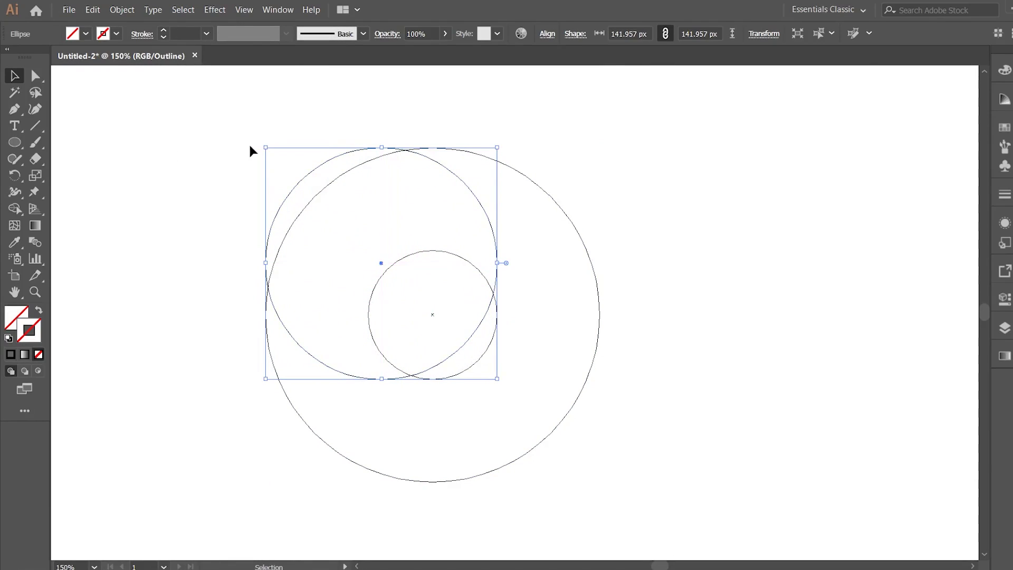
pyautogui.moveTo(205, 107); pyautogui.dragTo(679, 456)
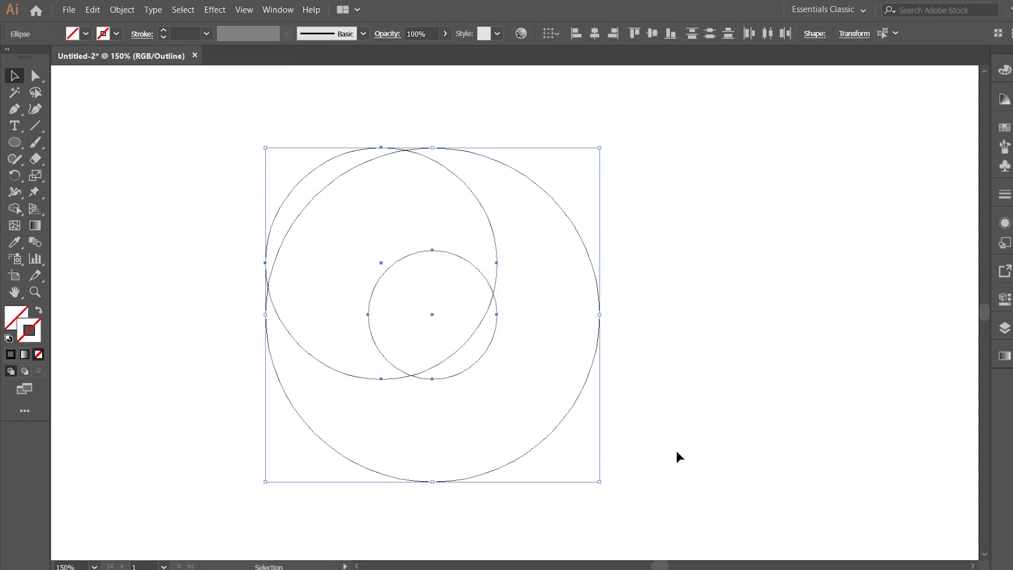
pyautogui.click(652, 34)
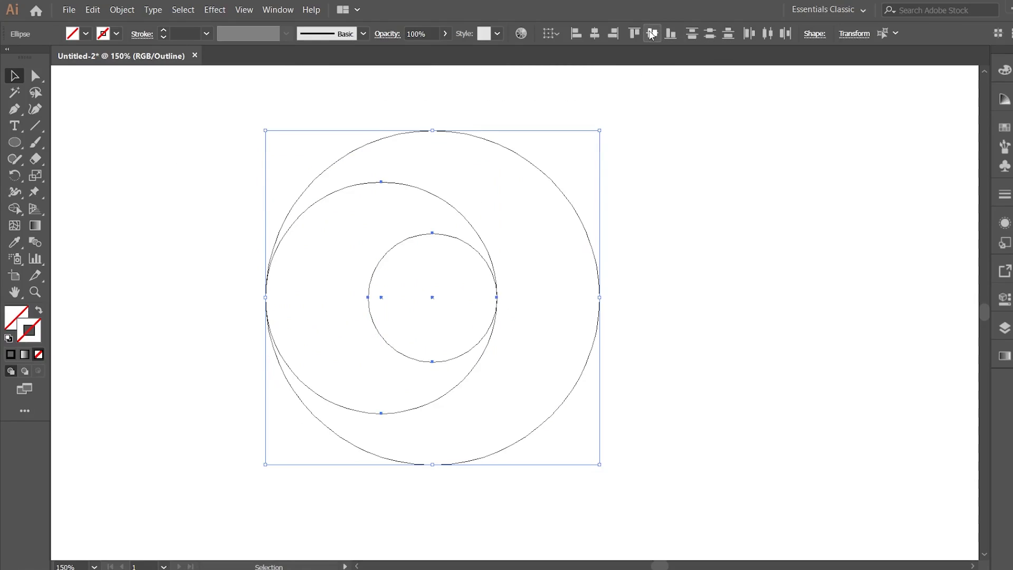
pyautogui.click(648, 148)
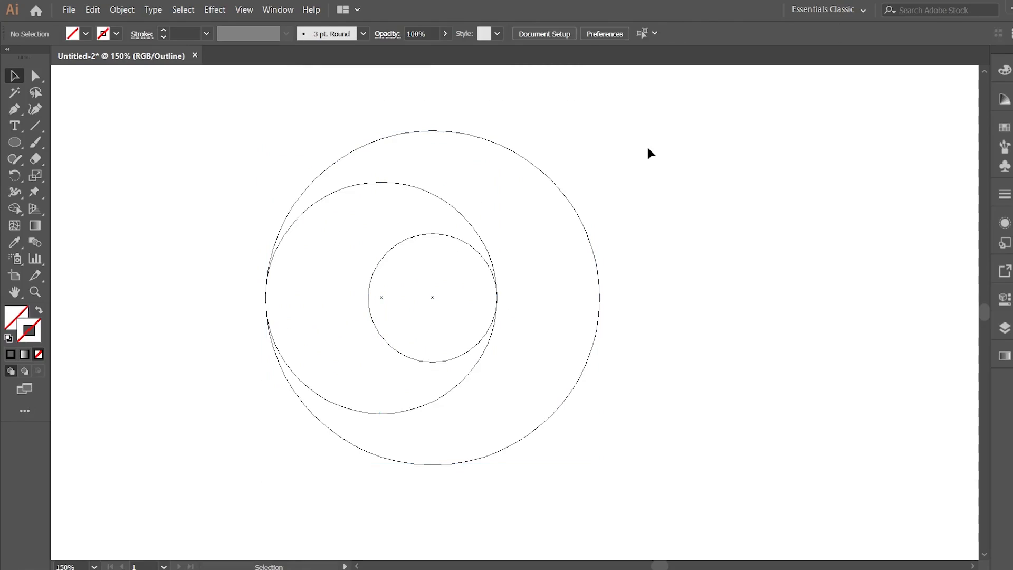
# - Duplicate the 142 px circle onto the right side and vertically centre all circles
pyautogui.click(418, 188)
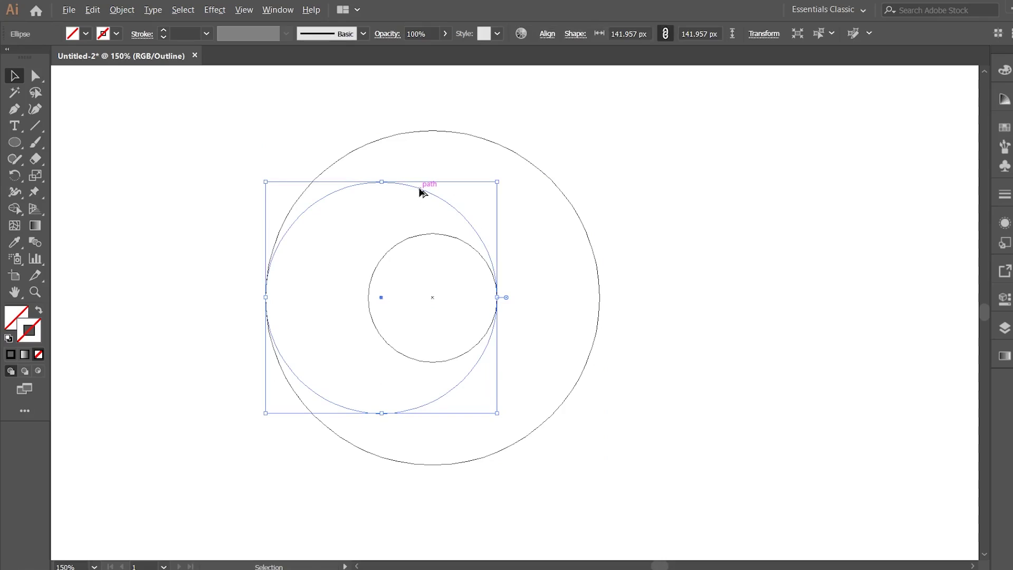
pyautogui.moveTo(432, 196); pyautogui.dragTo(535, 193)
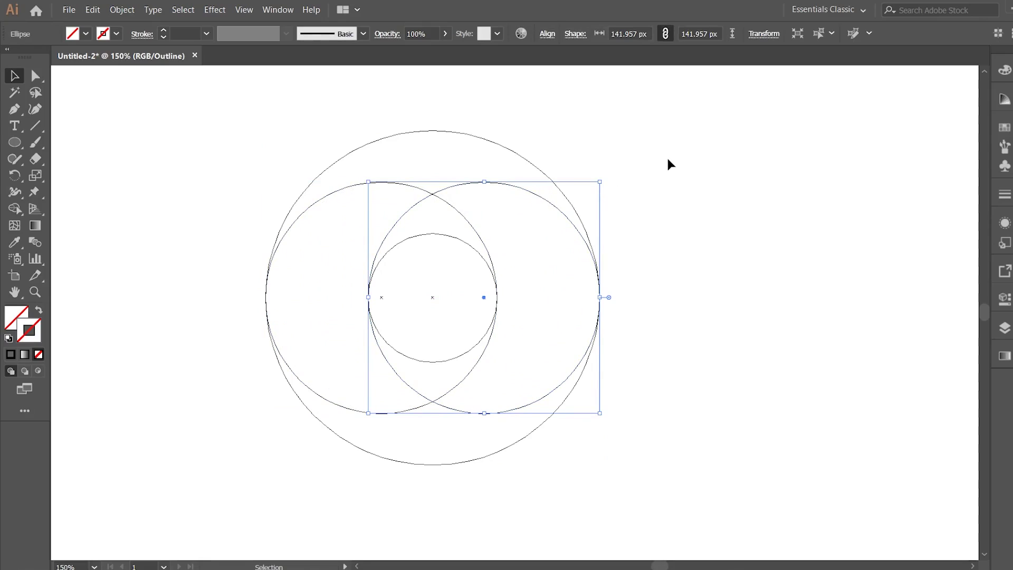
pyautogui.moveTo(671, 158); pyautogui.dragTo(257, 457)
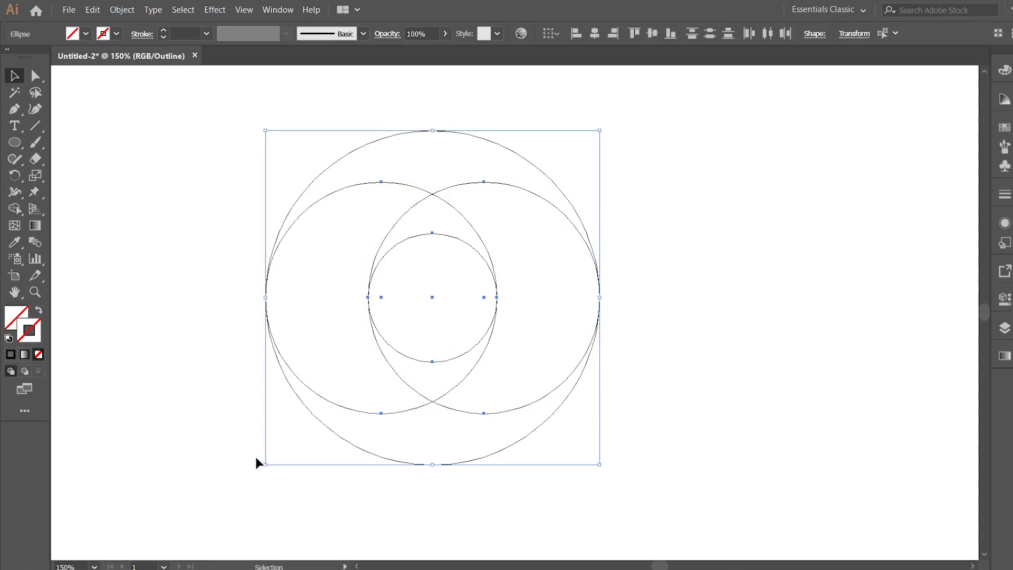
pyautogui.click(652, 34)
pyautogui.click(651, 183)
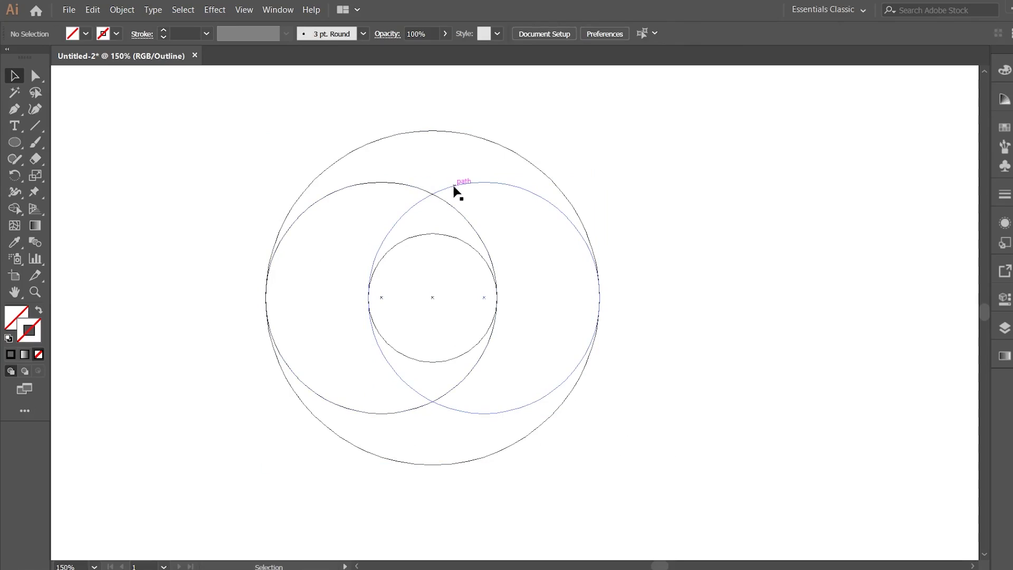
# - Paste the two side circles in place and rotate the copies 90° into a vertical pair
pyautogui.moveTo(472, 163); pyautogui.dragTo(403, 210)
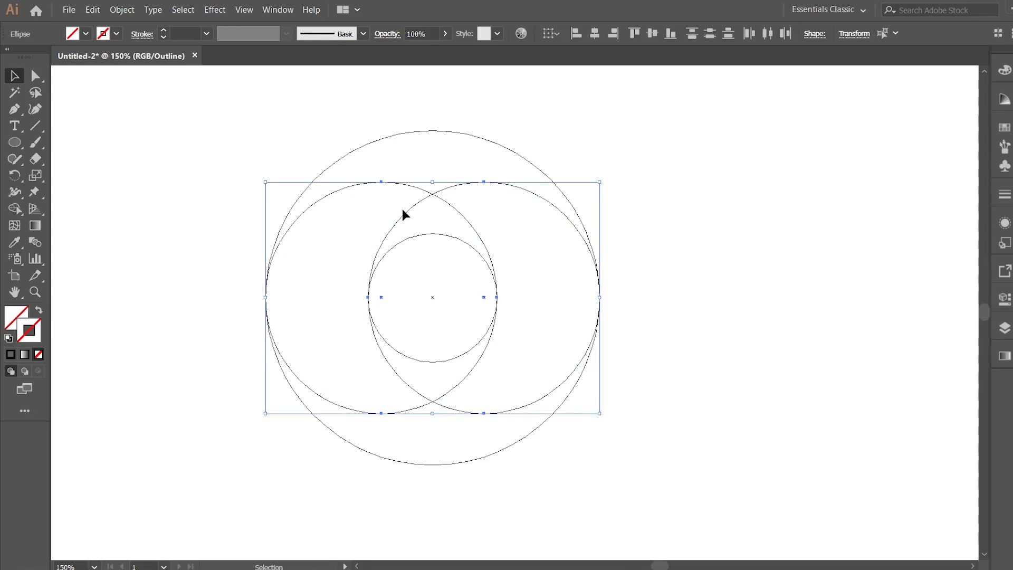
pyautogui.click(91, 10)
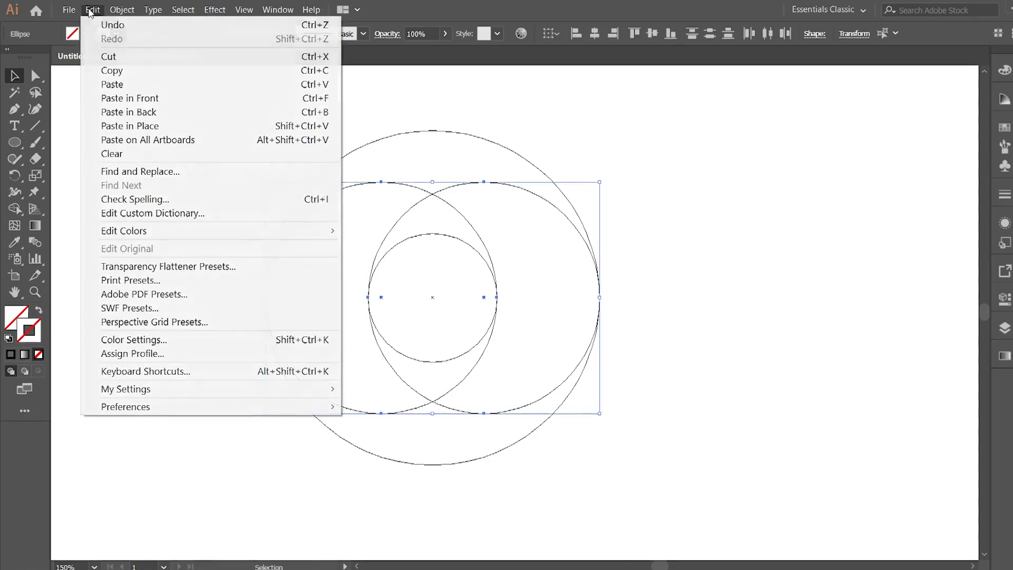
pyautogui.click(132, 132)
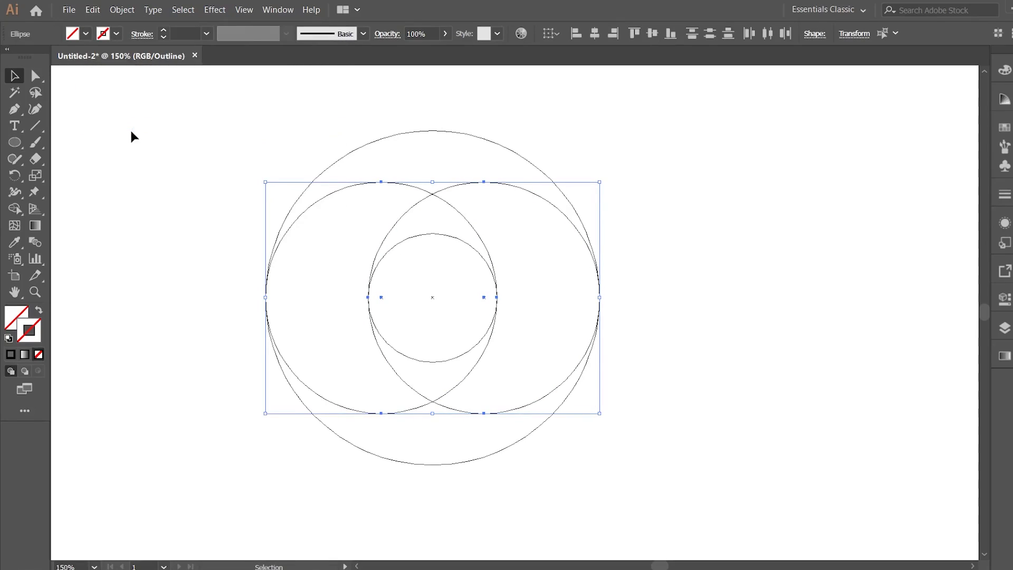
pyautogui.moveTo(601, 179); pyautogui.dragTo(607, 432)
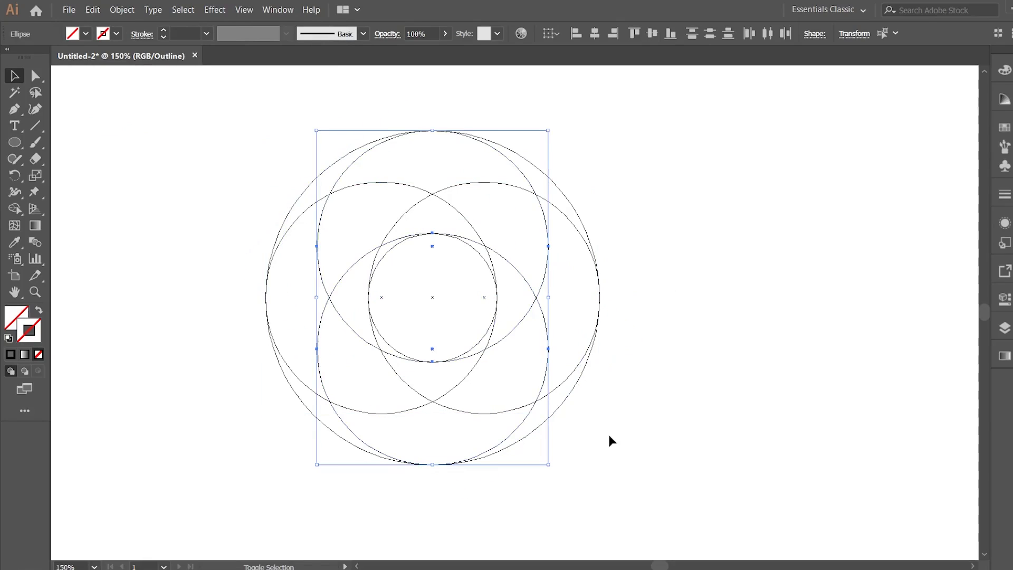
pyautogui.click(661, 264)
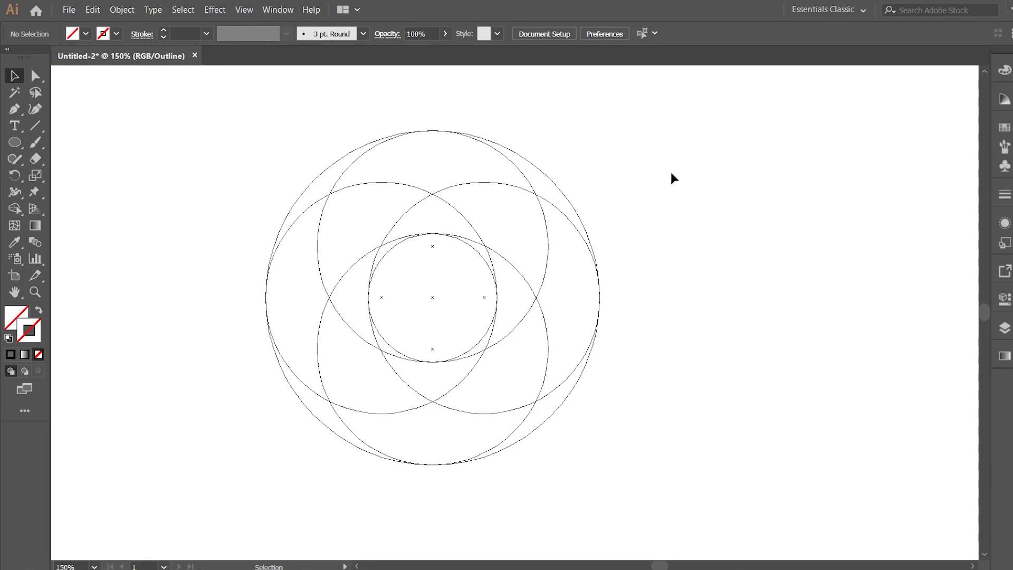
# - Merge the top, left and upper overlapping regions into crescent blades with the Shape Builder tool
pyautogui.moveTo(678, 136); pyautogui.dragTo(163, 457)
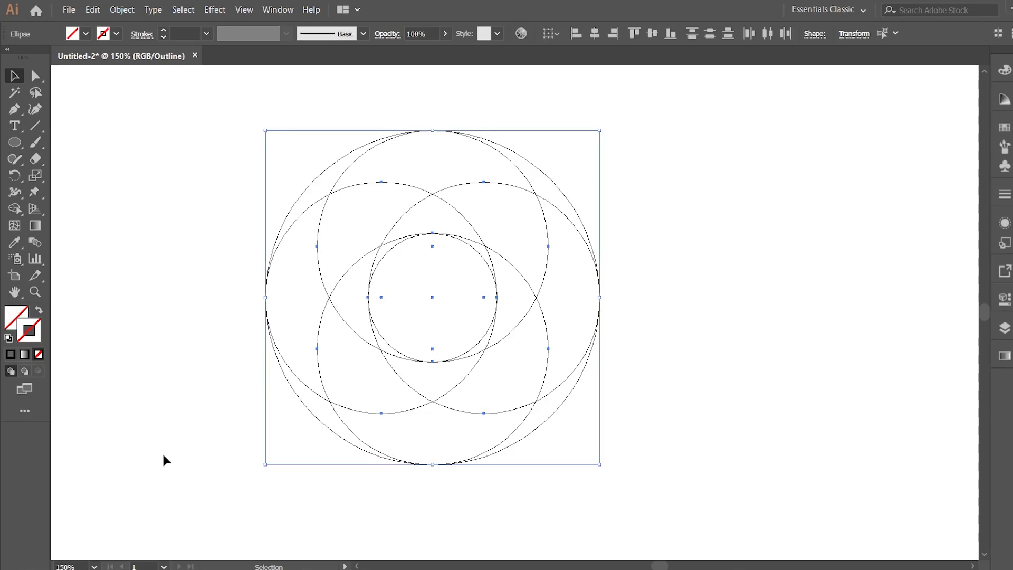
pyautogui.click(14, 207)
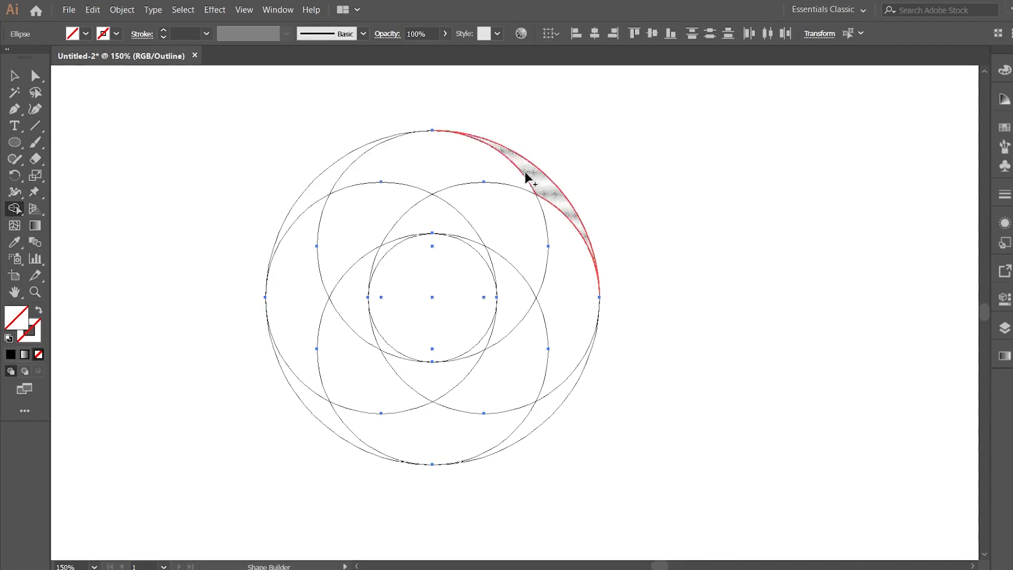
pyautogui.moveTo(525, 172)
pyautogui.mouseDown()
pyautogui.moveTo(393, 162)
pyautogui.moveTo(332, 174)
pyautogui.moveTo(343, 215)
pyautogui.moveTo(296, 265)
pyautogui.moveTo(340, 291)
pyautogui.moveTo(342, 334)
pyautogui.moveTo(364, 360)
pyautogui.moveTo(386, 346)
pyautogui.moveTo(406, 369)
pyautogui.moveTo(450, 374)
pyautogui.moveTo(471, 355)
pyautogui.mouseUp()
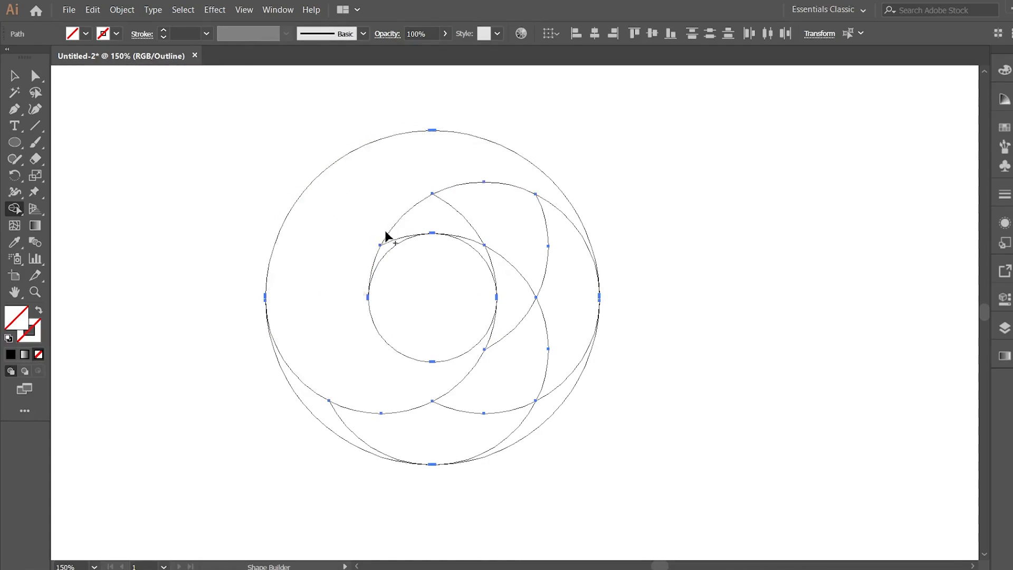
pyautogui.moveTo(382, 246)
pyautogui.mouseDown()
pyautogui.moveTo(456, 212)
pyautogui.moveTo(480, 224)
pyautogui.moveTo(490, 252)
pyautogui.moveTo(547, 273)
pyautogui.moveTo(527, 329)
pyautogui.moveTo(548, 383)
pyautogui.moveTo(524, 414)
pyautogui.moveTo(378, 455)
pyautogui.mouseUp()
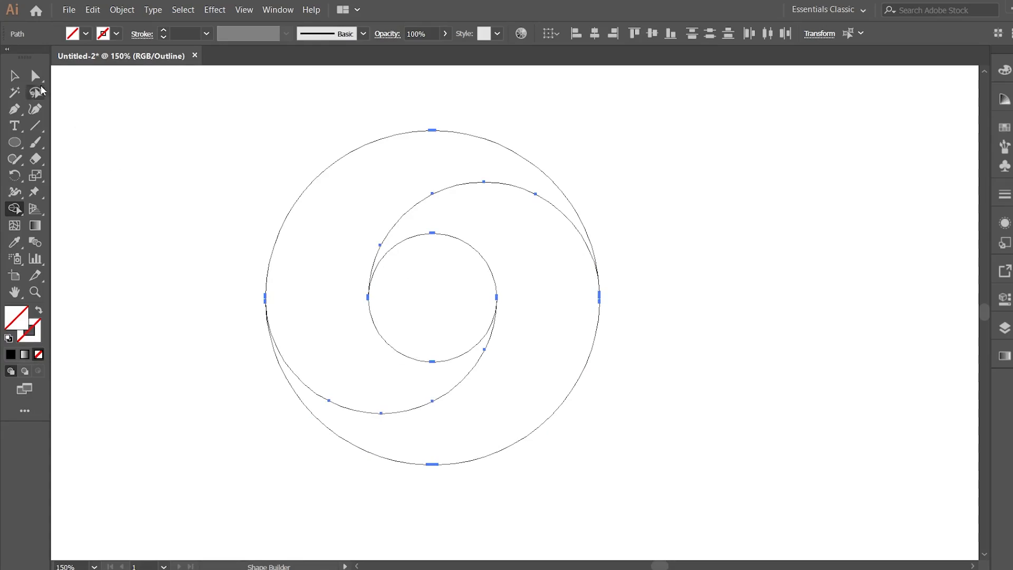
pyautogui.click(14, 76)
# - Paste a copy of all paths in place and rotate it 270° to form a four-blade pinwheel
pyautogui.moveTo(190, 123); pyautogui.dragTo(686, 486)
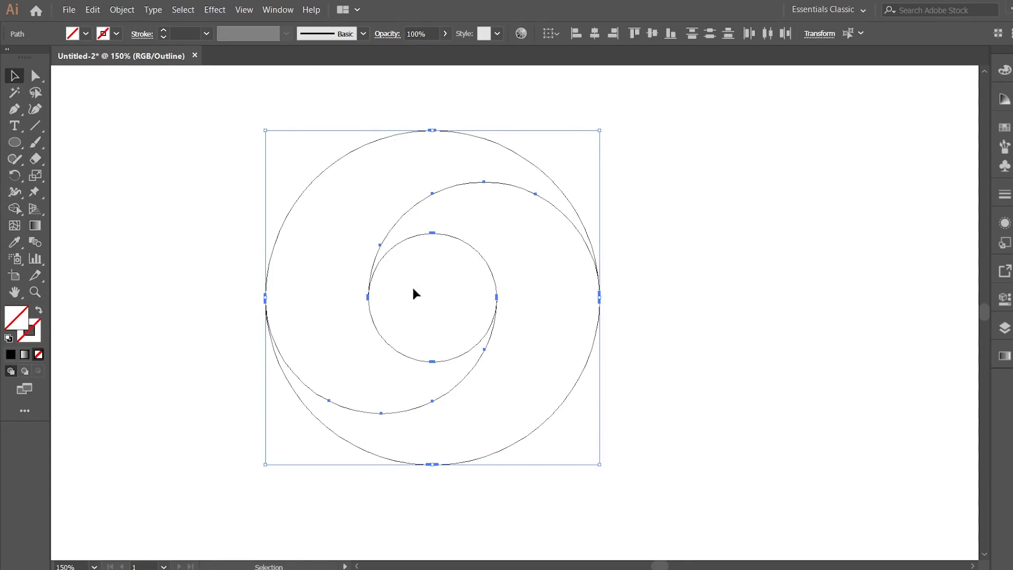
pyautogui.click(92, 10)
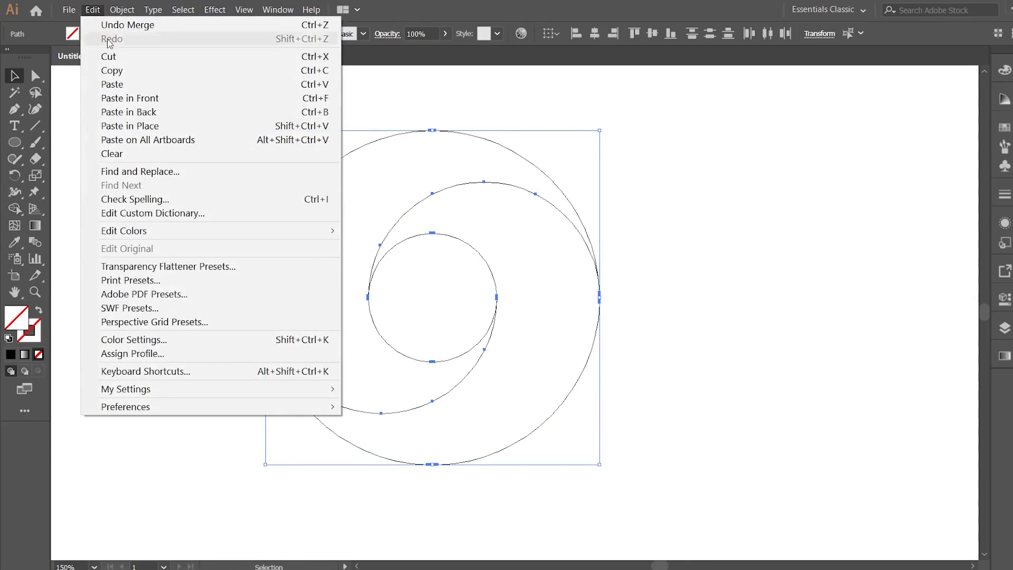
pyautogui.click(144, 127)
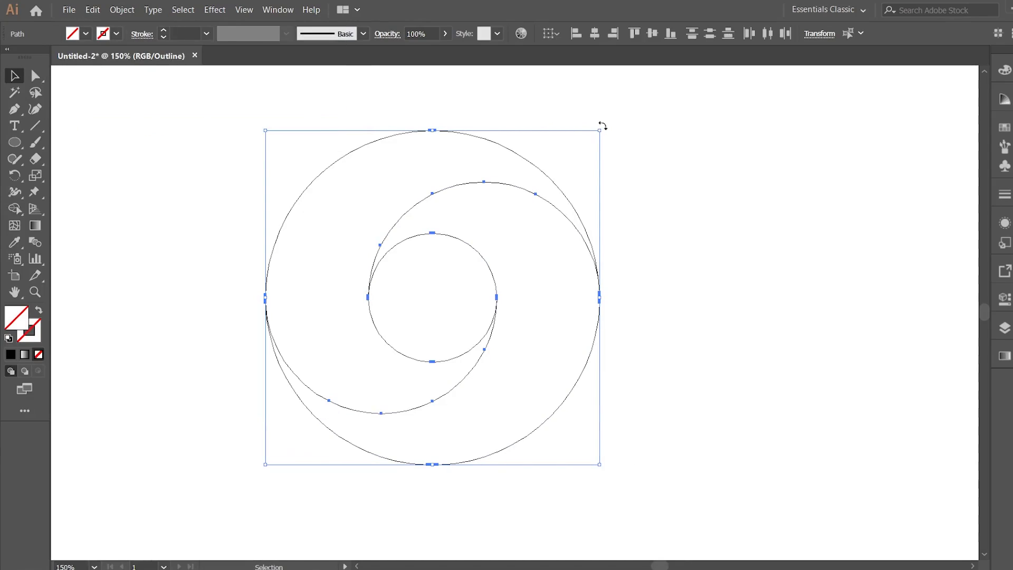
pyautogui.moveTo(602, 126); pyautogui.dragTo(641, 280)
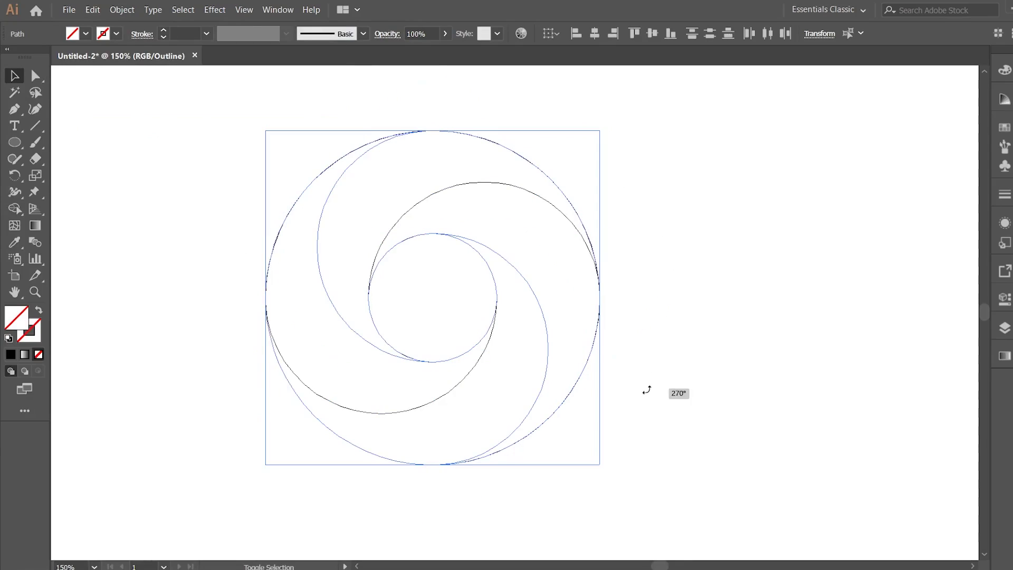
pyautogui.moveTo(646, 390); pyautogui.dragTo(645, 393)
pyautogui.click(646, 396)
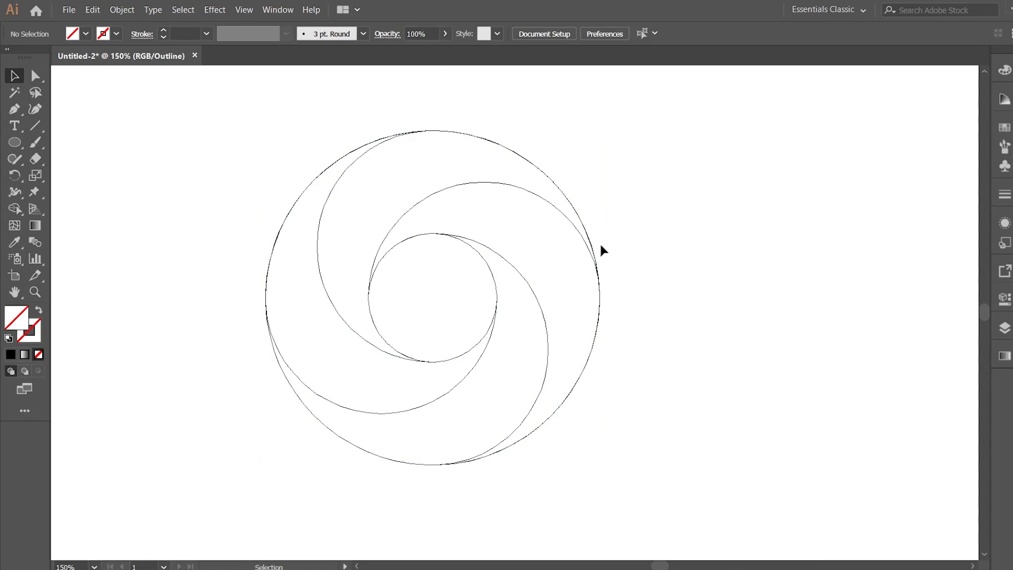
# - Paste another copy of the swirl paths in place and rotate it to fill the gaps between blades
pyautogui.moveTo(682, 124); pyautogui.dragTo(199, 493)
pyautogui.click(91, 8)
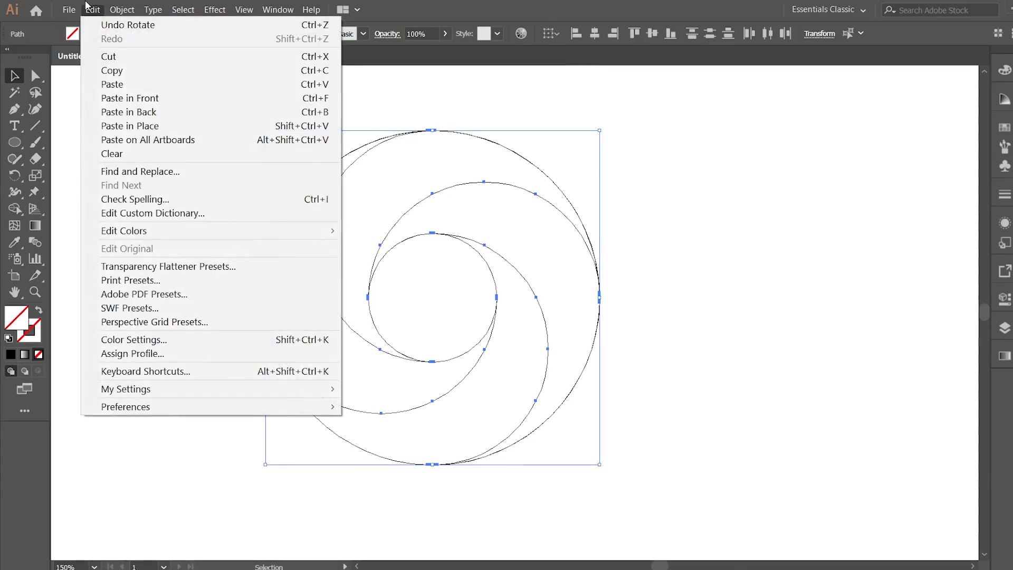
pyautogui.click(110, 128)
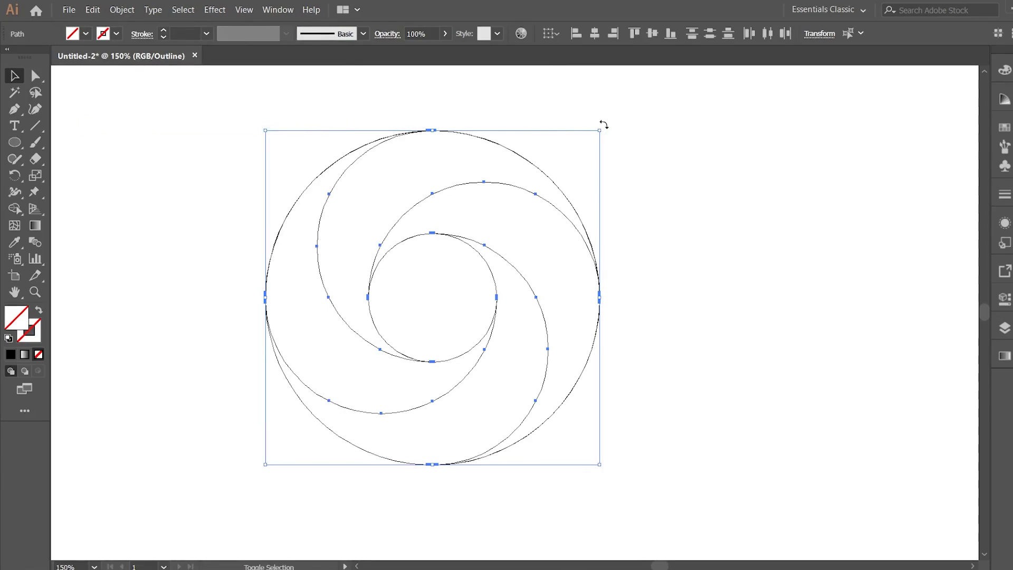
pyautogui.moveTo(602, 125); pyautogui.dragTo(665, 231)
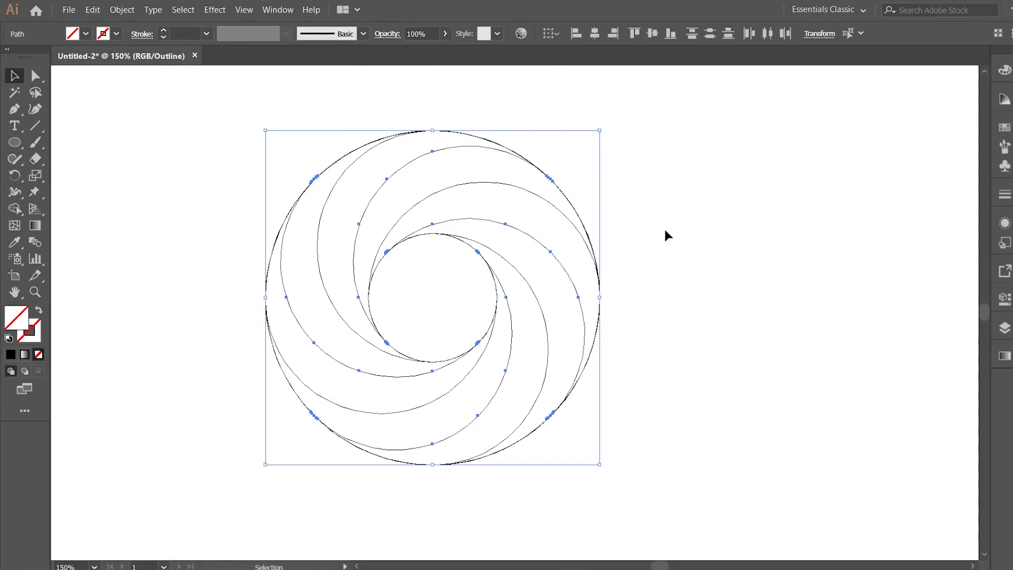
pyautogui.click(665, 231)
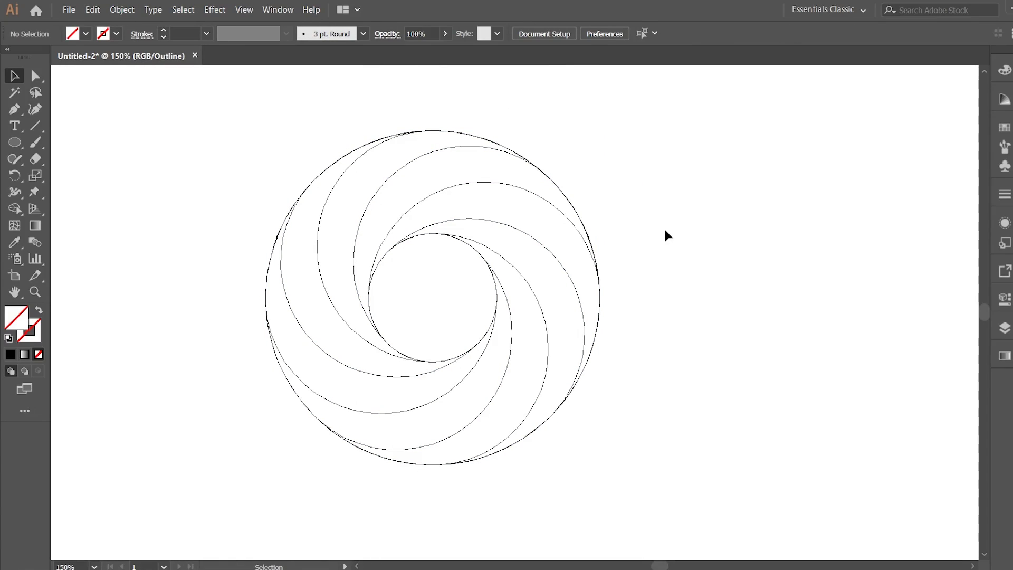
# - Switch from Outline view back to the full GPU Preview with Ctrl+Y
pyautogui.hotkey('ctrl', 'y')
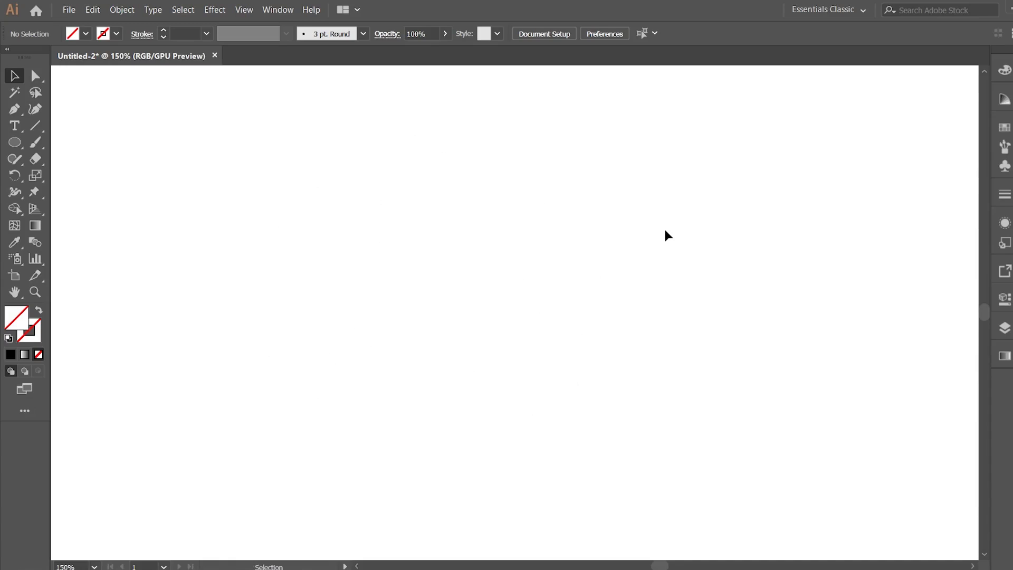
# - Select all the swirl paths and make them a Live Paint group with the Live Paint Bucket
pyautogui.moveTo(751, 112); pyautogui.dragTo(96, 480)
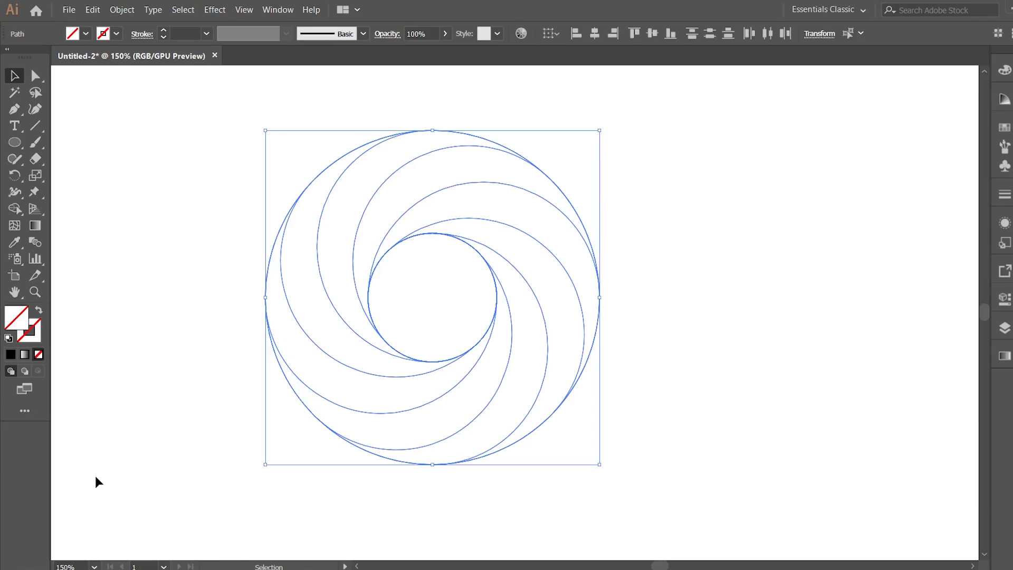
pyautogui.click(13, 210)
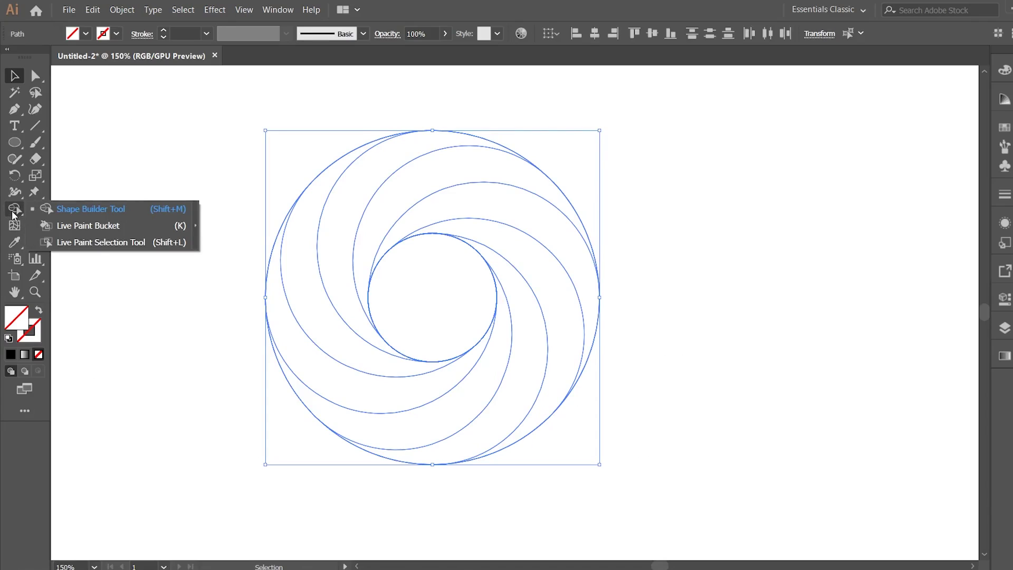
pyautogui.click(68, 226)
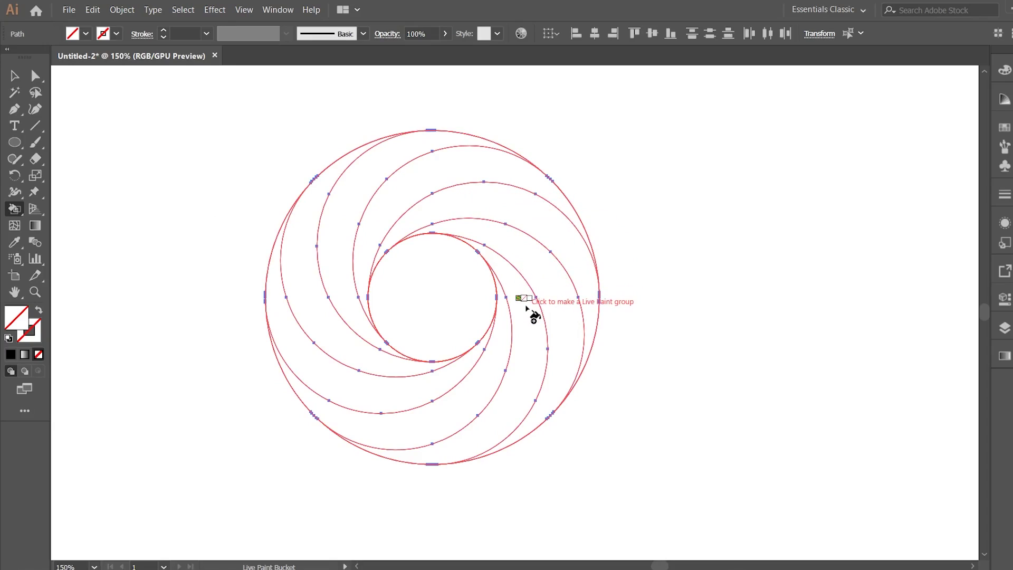
pyautogui.click(424, 192)
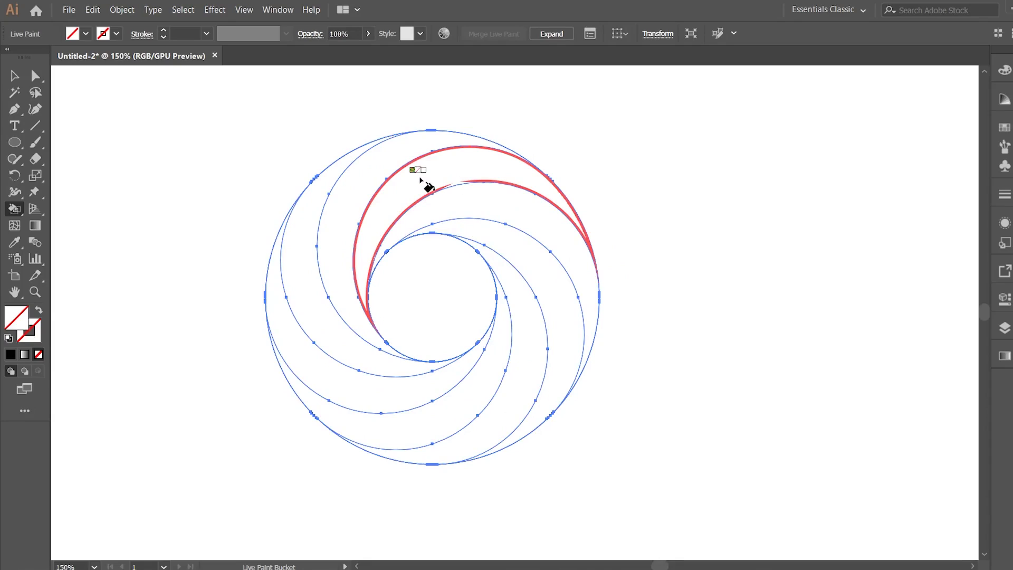
# - Pick the pink swatch and Live Paint every swirl blade, leaving the centre circle white
pyautogui.click(1004, 128)
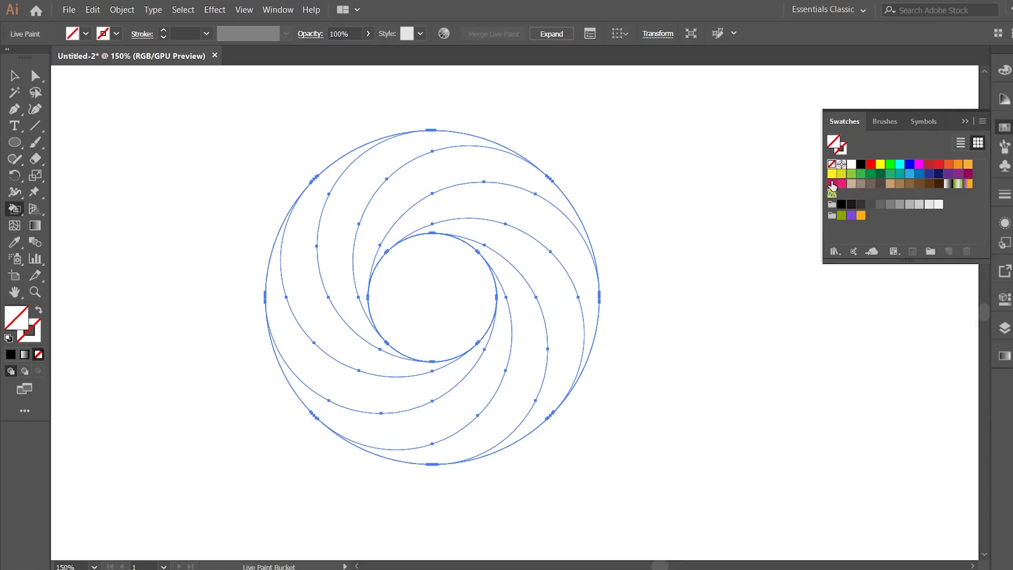
pyautogui.click(832, 184)
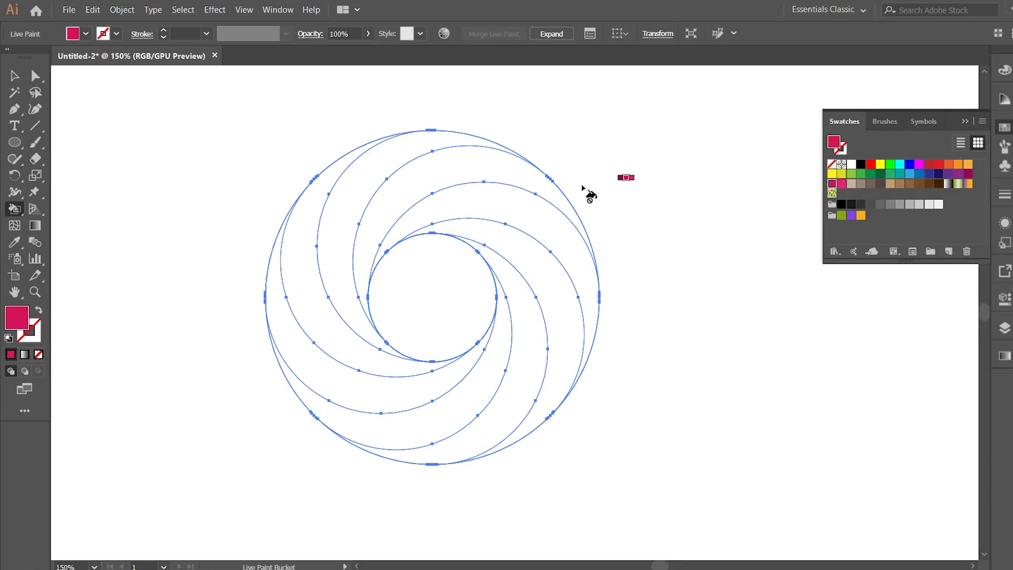
pyautogui.click(420, 186)
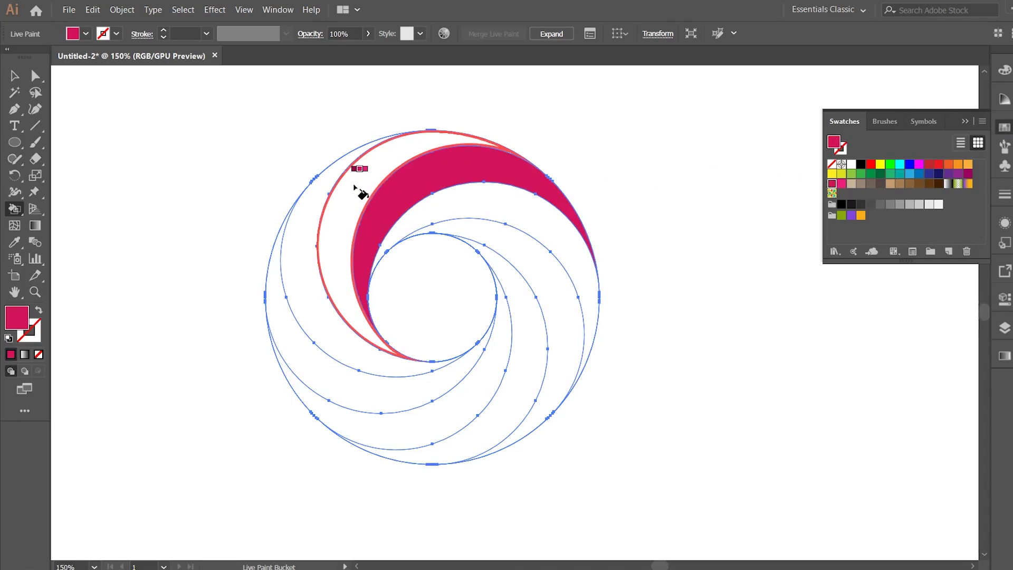
pyautogui.moveTo(355, 186)
pyautogui.mouseDown()
pyautogui.moveTo(328, 252)
pyautogui.moveTo(326, 321)
pyautogui.moveTo(350, 364)
pyautogui.moveTo(416, 401)
pyautogui.moveTo(468, 408)
pyautogui.moveTo(545, 373)
pyautogui.moveTo(583, 271)
pyautogui.mouseUp()
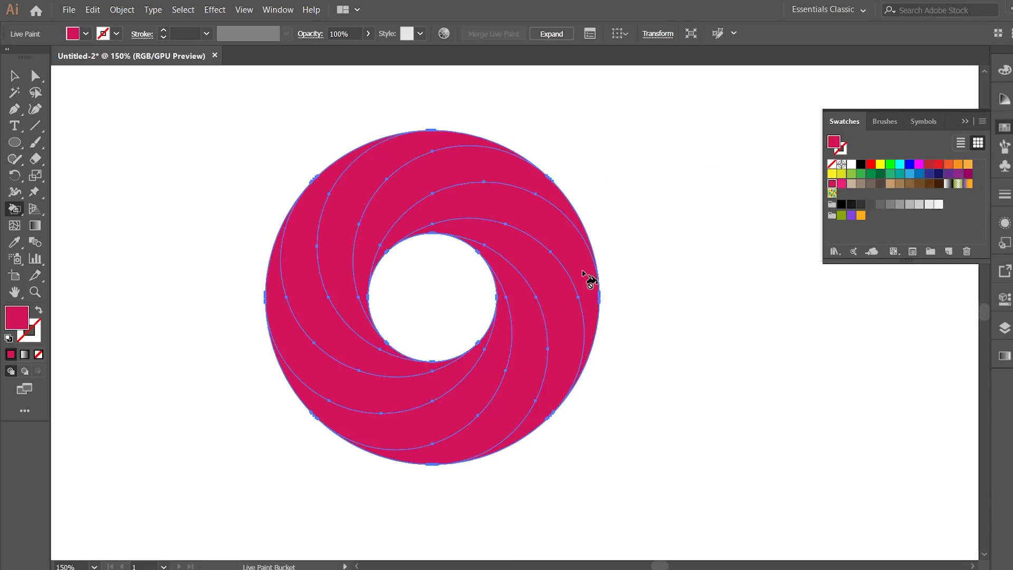
# - Select the painted swirl and expand the Live Paint group into ordinary shapes
pyautogui.click(14, 75)
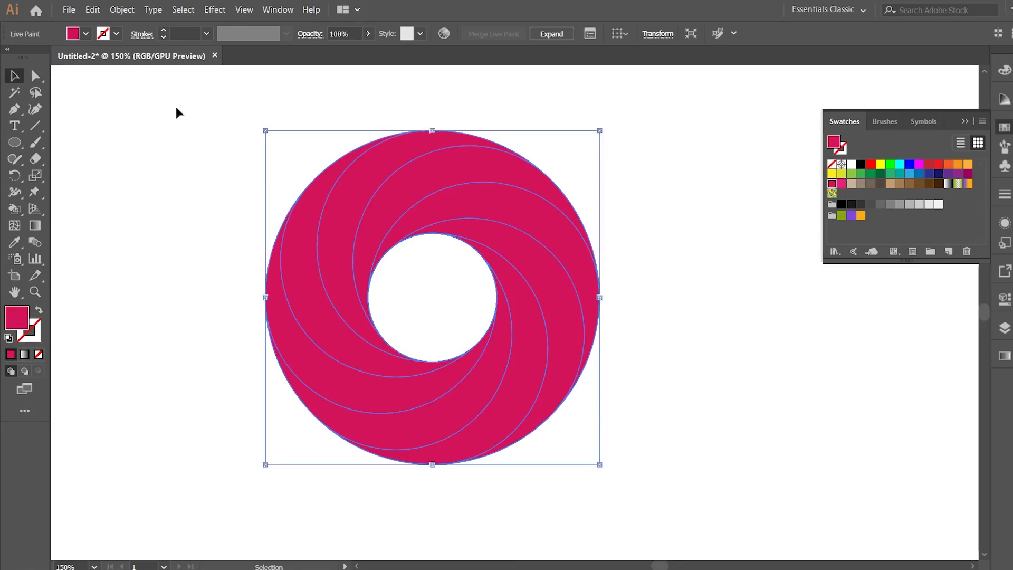
pyautogui.moveTo(667, 100); pyautogui.dragTo(267, 469)
pyautogui.click(122, 12)
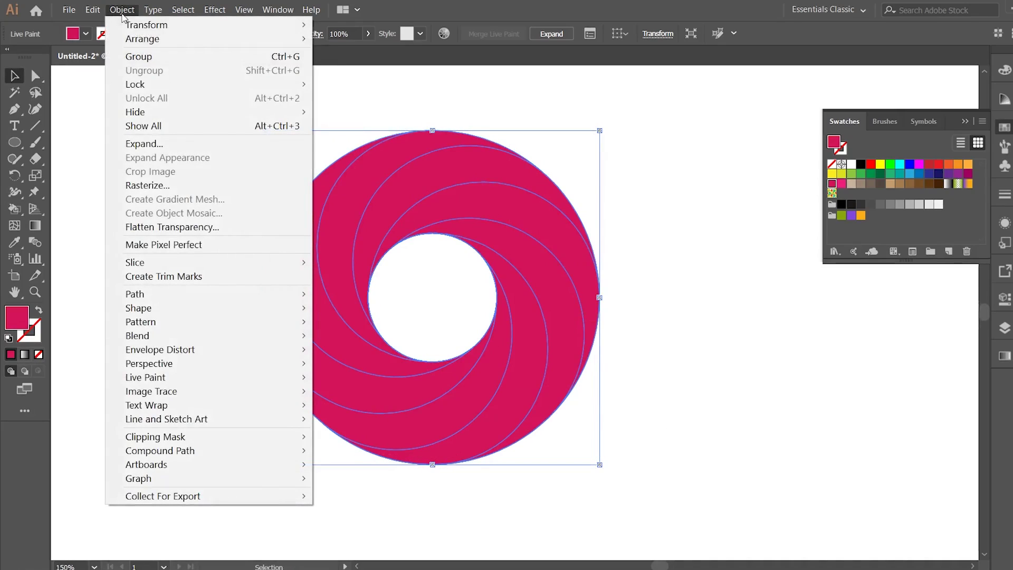
pyautogui.click(145, 145)
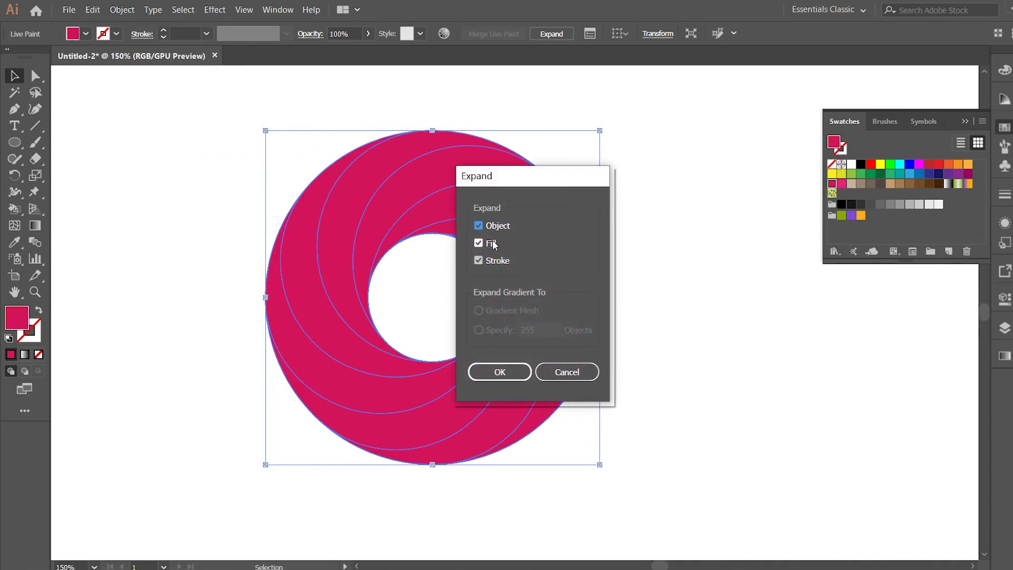
pyautogui.click(496, 378)
pyautogui.click(631, 253)
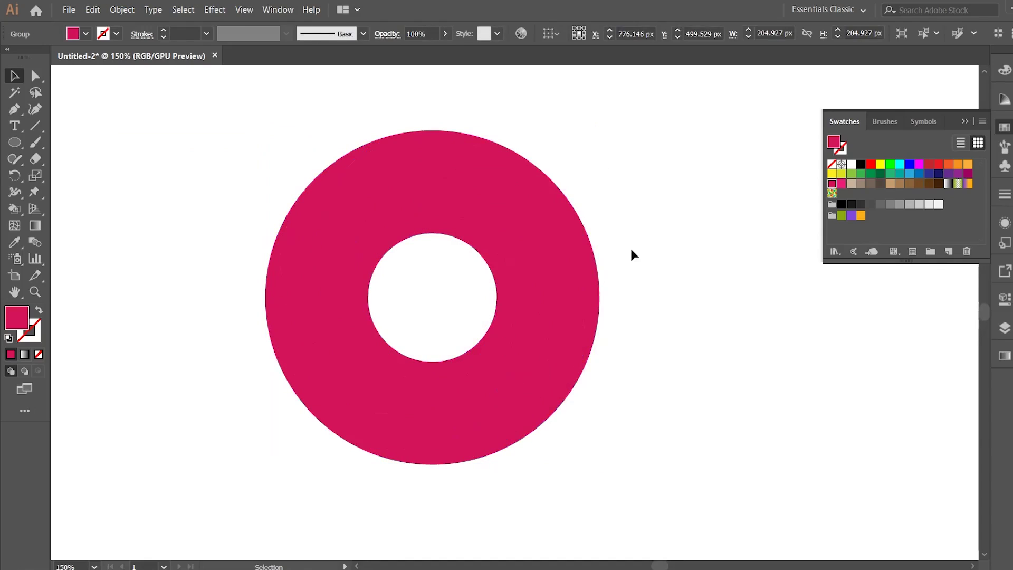
# - Ungroup the expanded swirl so each blade becomes a separate path, then deselect
pyautogui.click(421, 188)
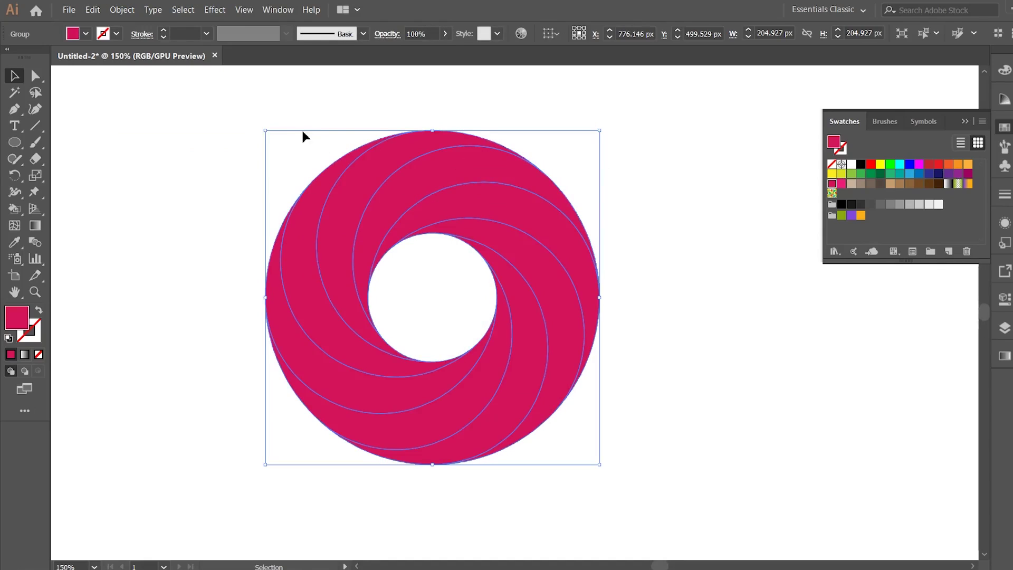
pyautogui.click(118, 10)
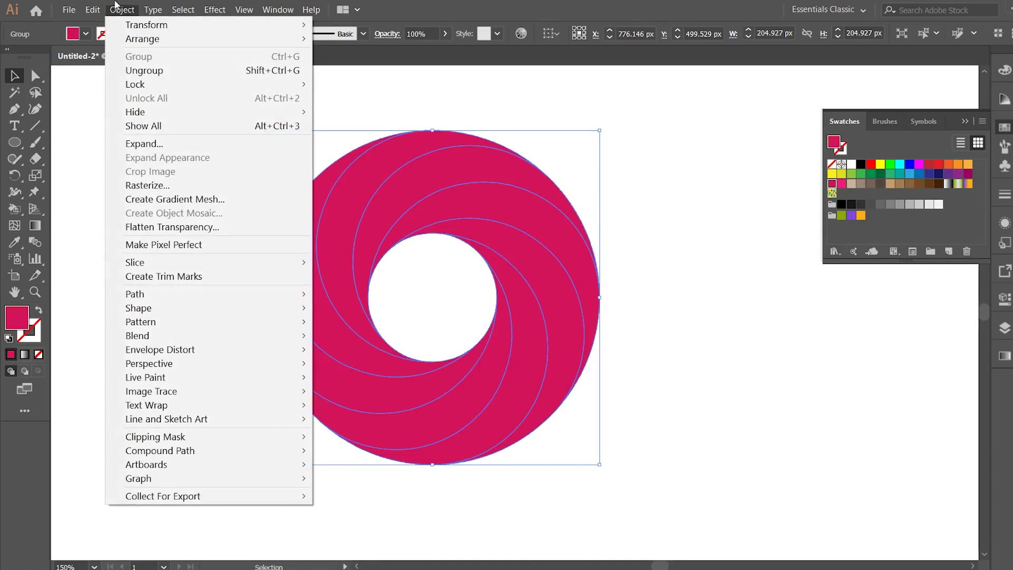
pyautogui.click(131, 74)
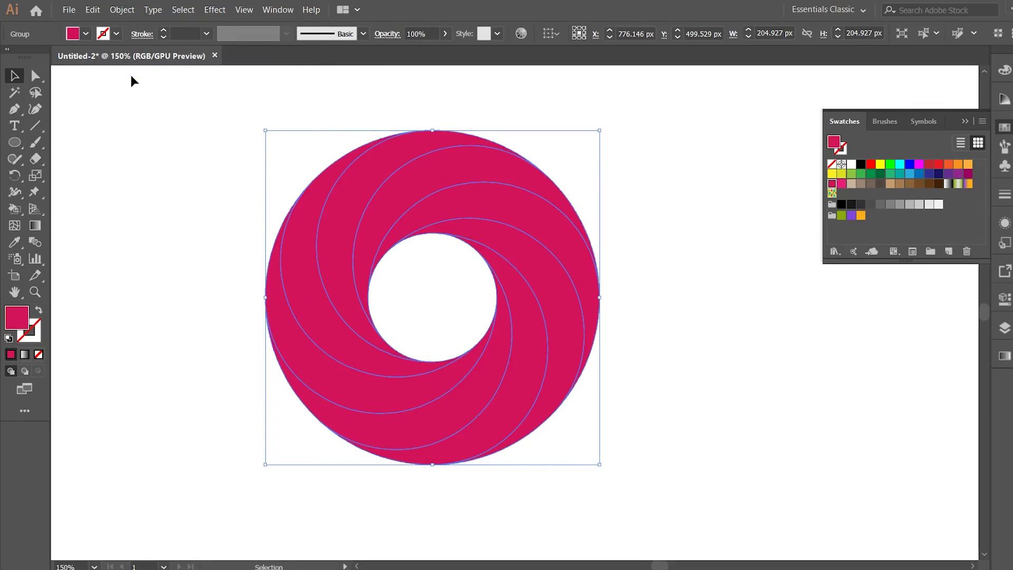
pyautogui.click(129, 10)
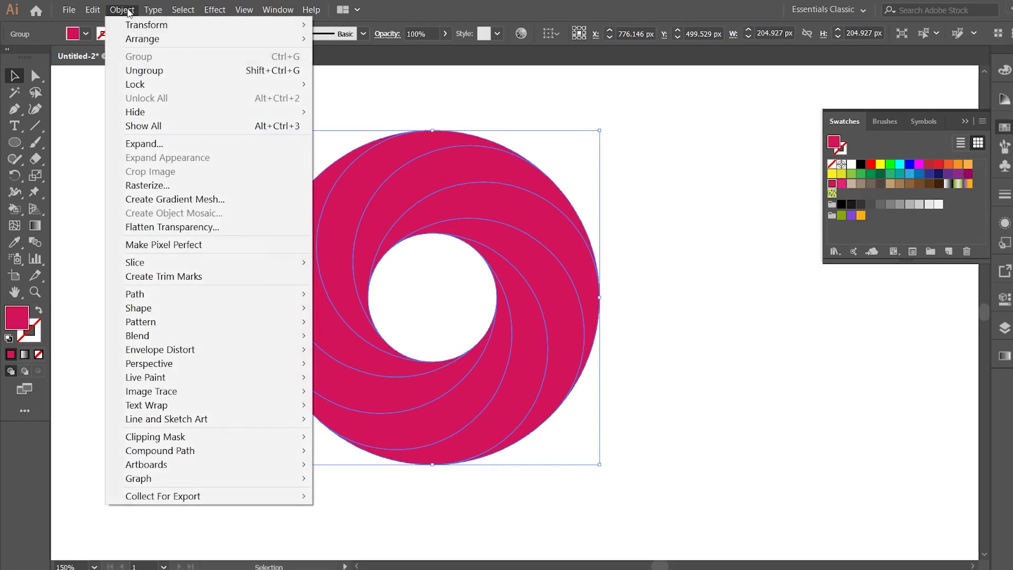
pyautogui.click(144, 72)
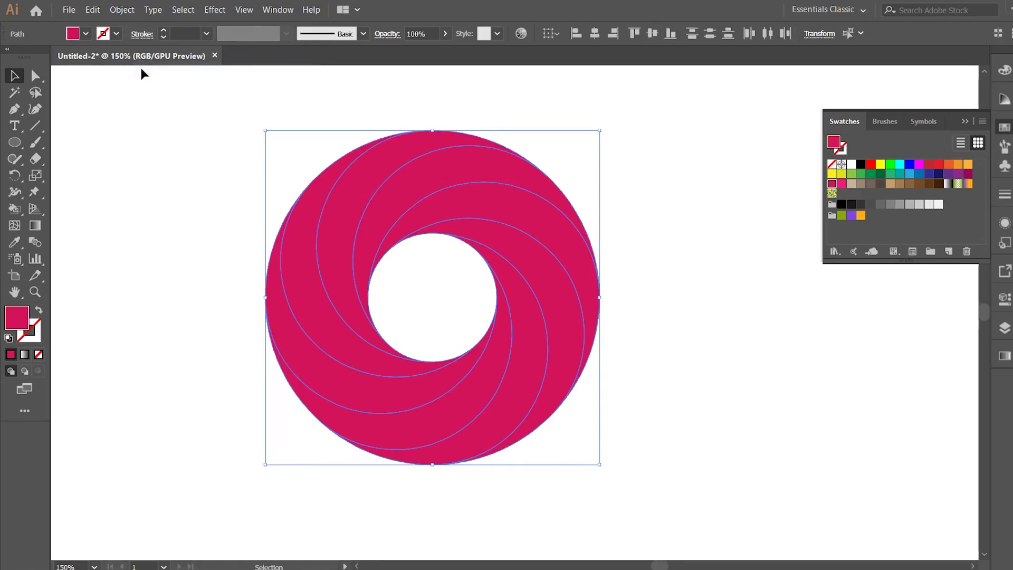
pyautogui.click(122, 11)
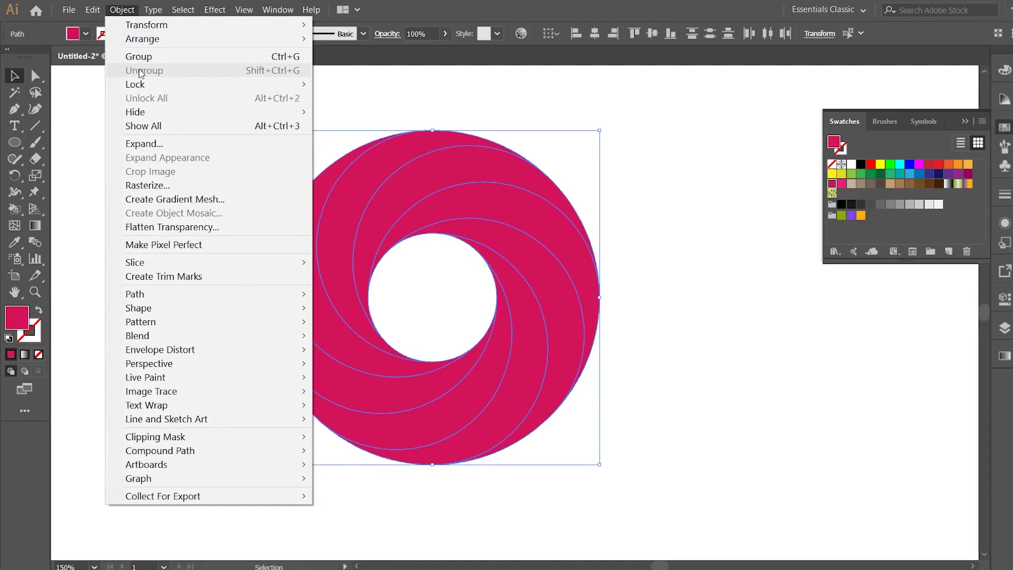
pyautogui.click(152, 174)
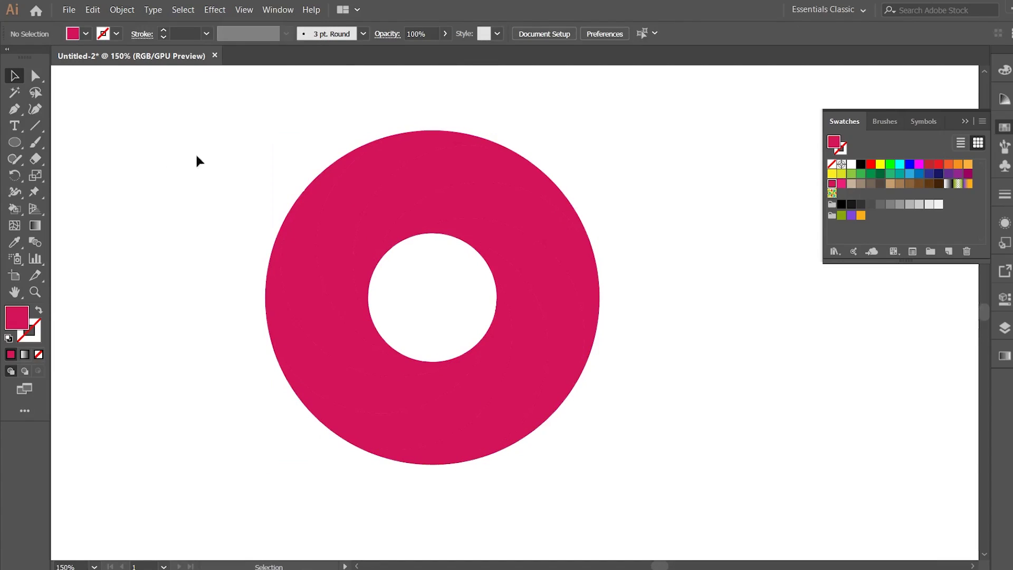
# - Give the upper-left crescent blade a linear gradient from a crimson start stop to a yellow end stop
pyautogui.click(395, 166)
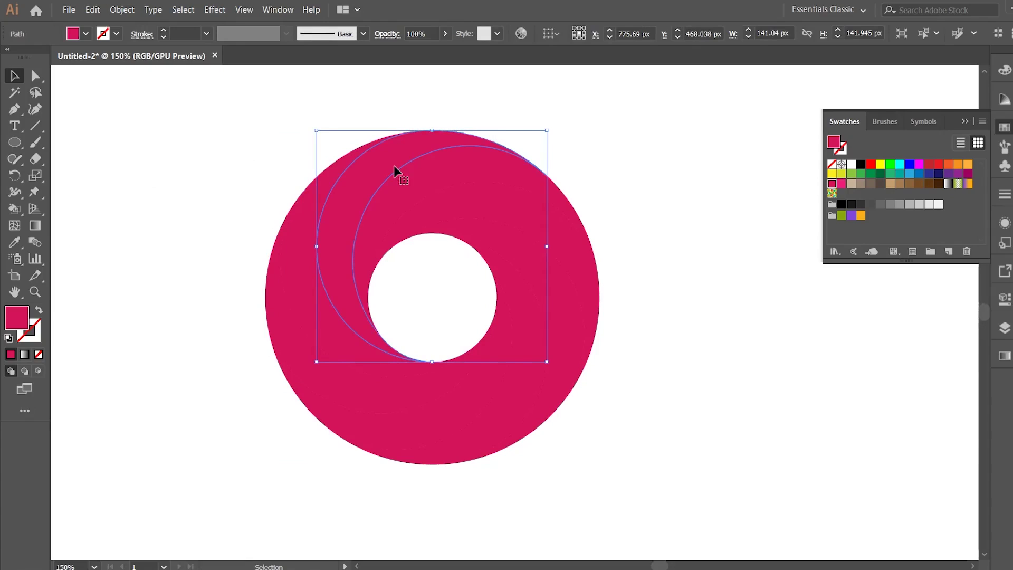
pyautogui.click(24, 356)
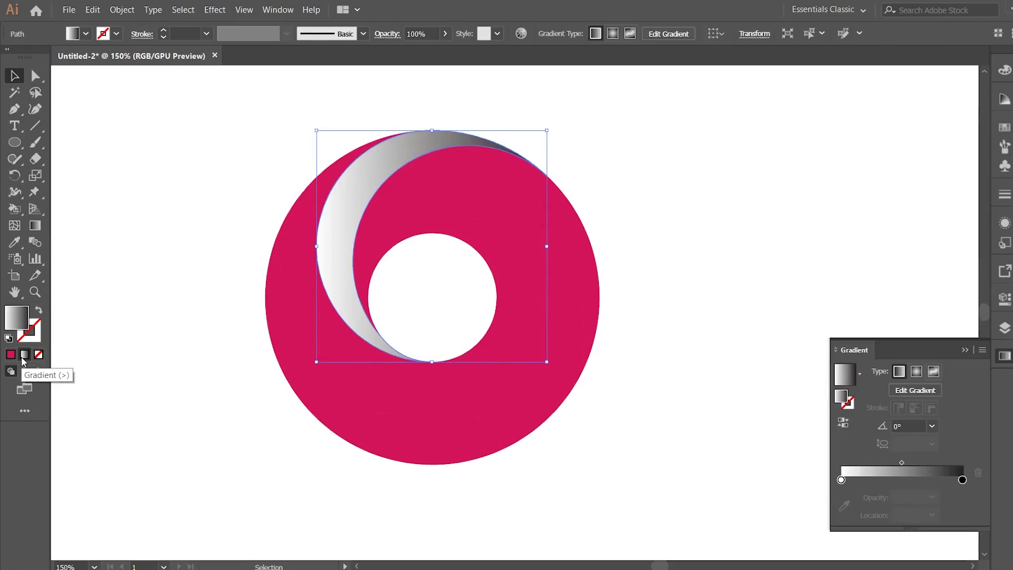
pyautogui.click(840, 480)
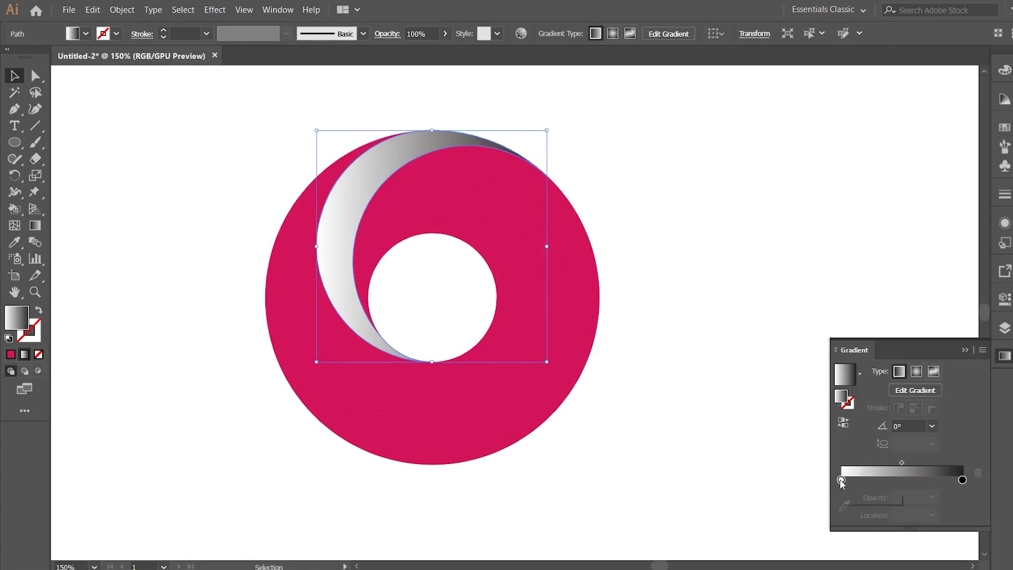
pyautogui.doubleClick(840, 480)
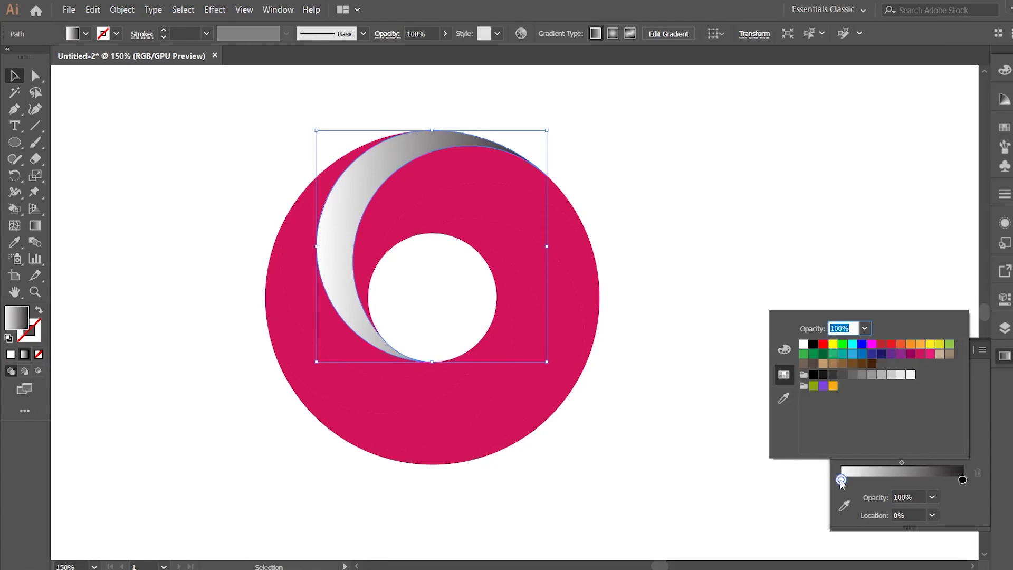
pyautogui.click(920, 354)
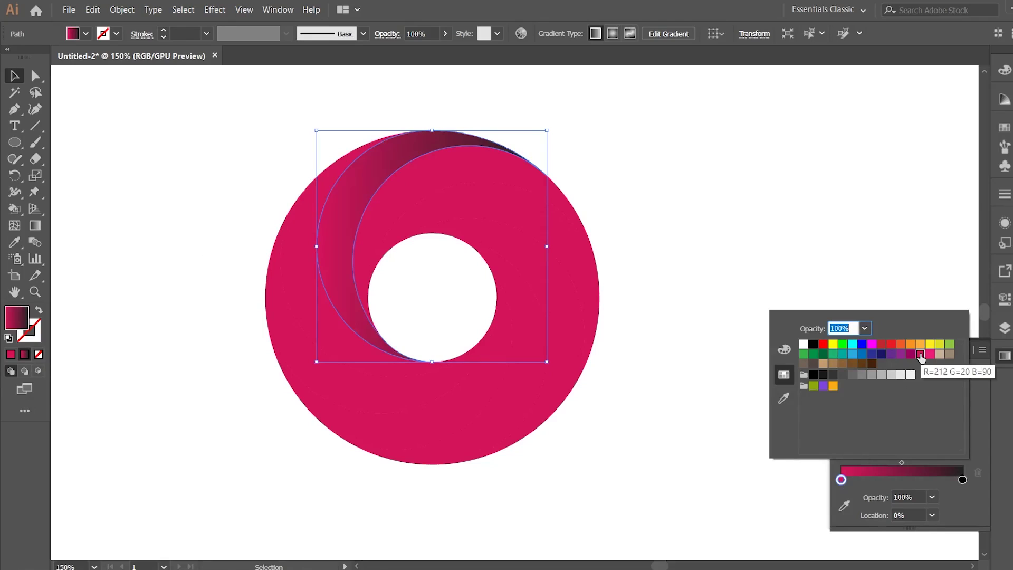
pyautogui.click(982, 426)
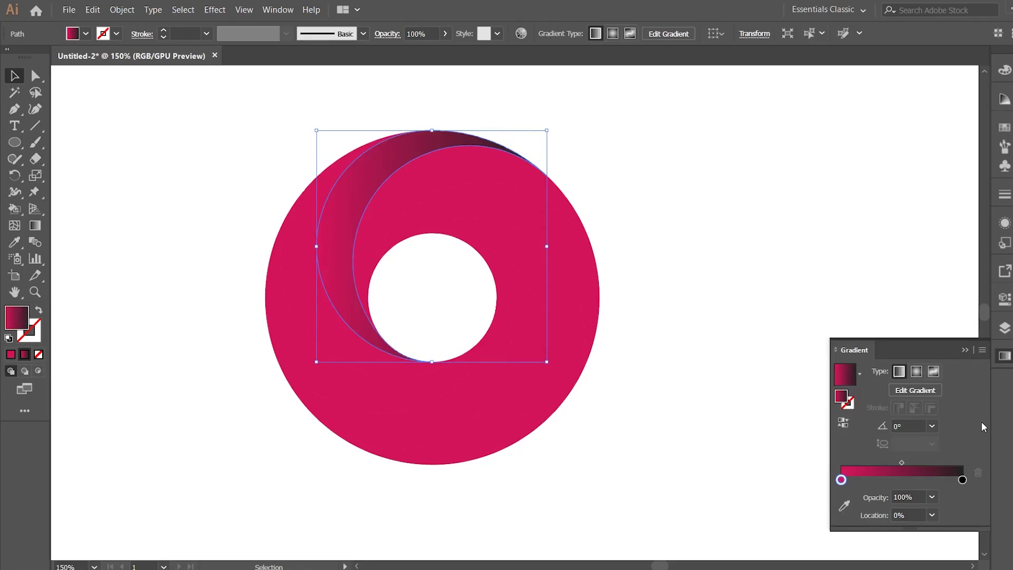
pyautogui.click(963, 479)
pyautogui.doubleClick(963, 479)
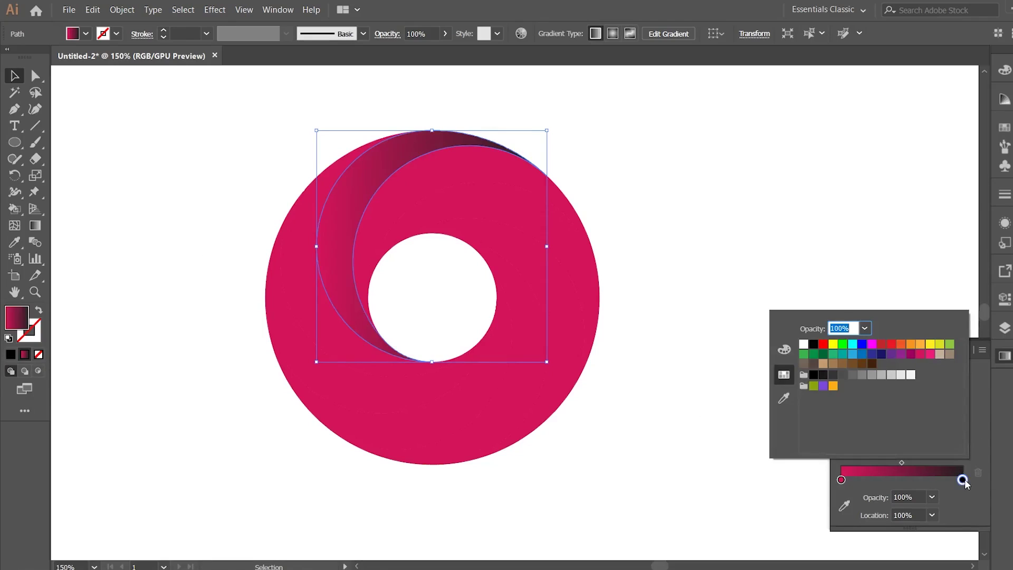
pyautogui.click(833, 345)
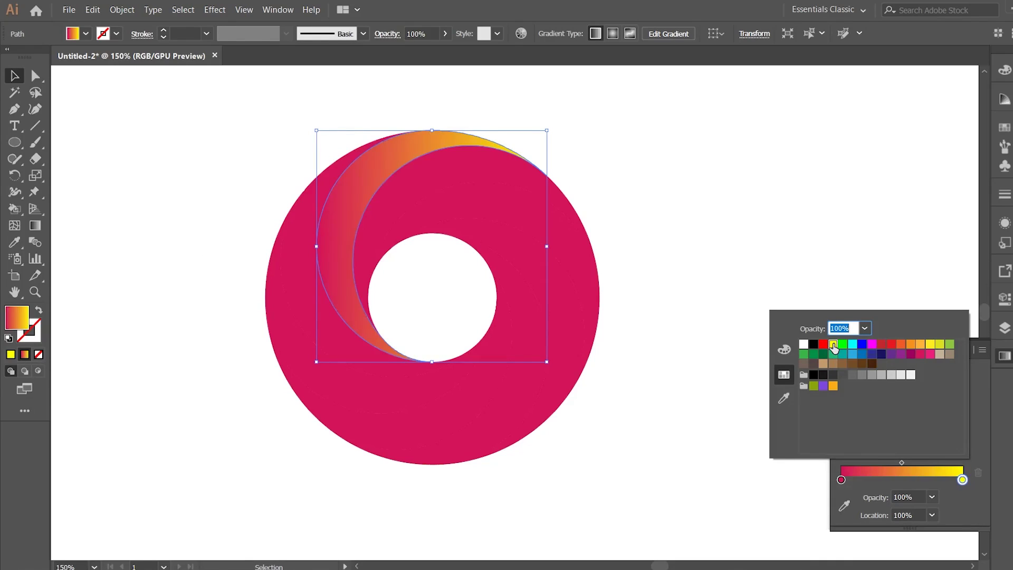
pyautogui.click(701, 268)
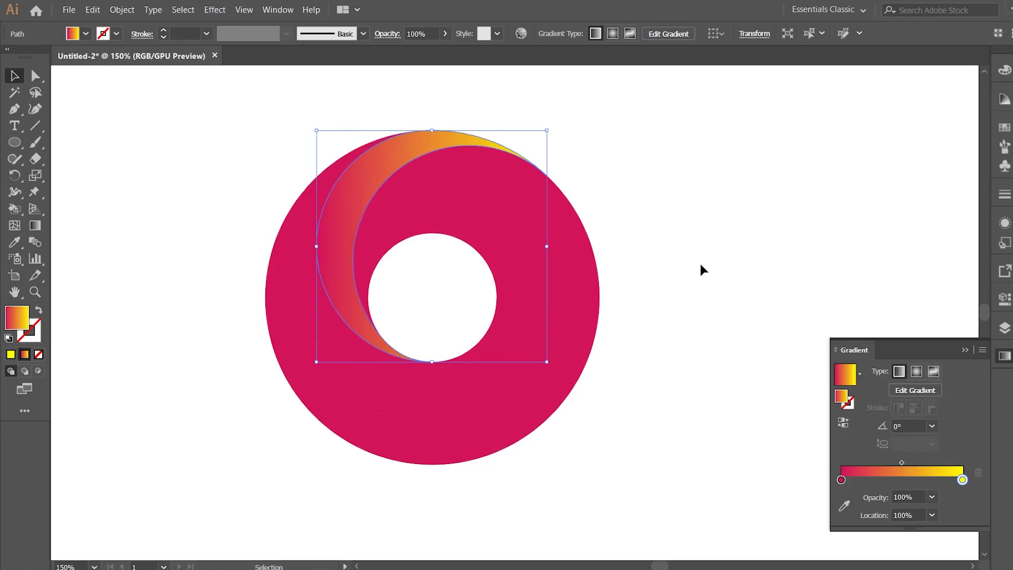
# - Select all seven remaining pink swirl blades together
pyautogui.click(450, 166)
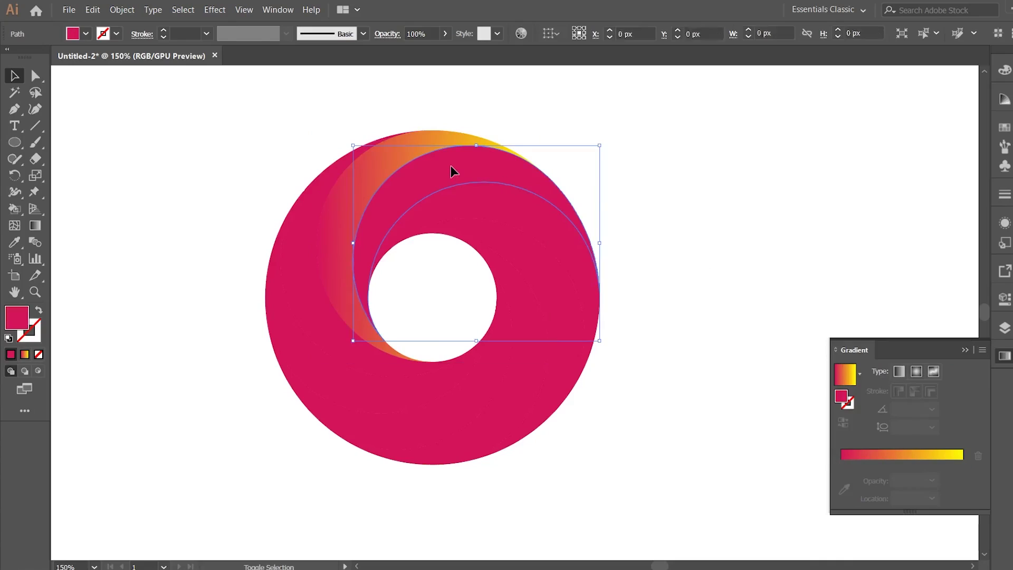
pyautogui.keyDown('shift'); pyautogui.click(513, 225); pyautogui.keyUp('shift')
pyautogui.keyDown('shift'); pyautogui.click(521, 285); pyautogui.keyUp('shift')
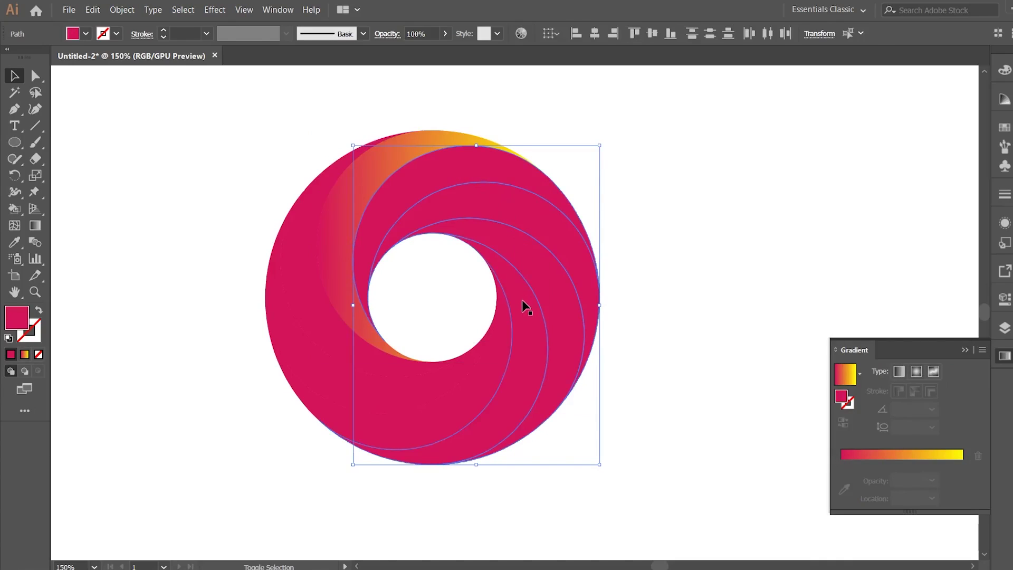
pyautogui.keyDown('shift'); pyautogui.click(501, 332); pyautogui.keyUp('shift')
pyautogui.keyDown('shift'); pyautogui.click(464, 389); pyautogui.keyUp('shift')
pyautogui.keyDown('shift'); pyautogui.click(392, 390); pyautogui.keyUp('shift')
pyautogui.keyDown('shift'); pyautogui.click(369, 387); pyautogui.keyUp('shift')
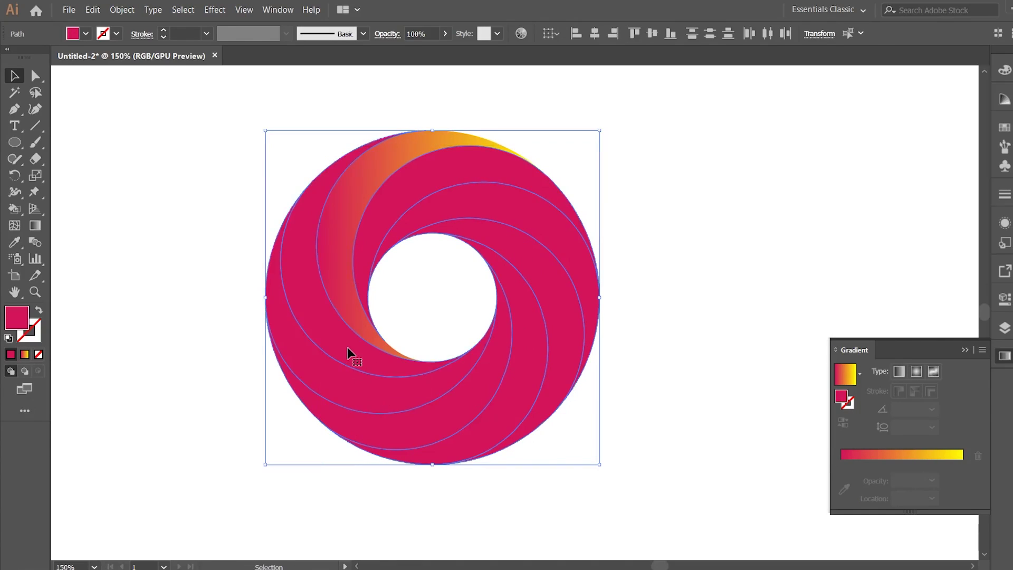
# - Eyedrop the crescent's crimson-to-yellow gradient onto the selected blades, then deselect
pyautogui.click(12, 246)
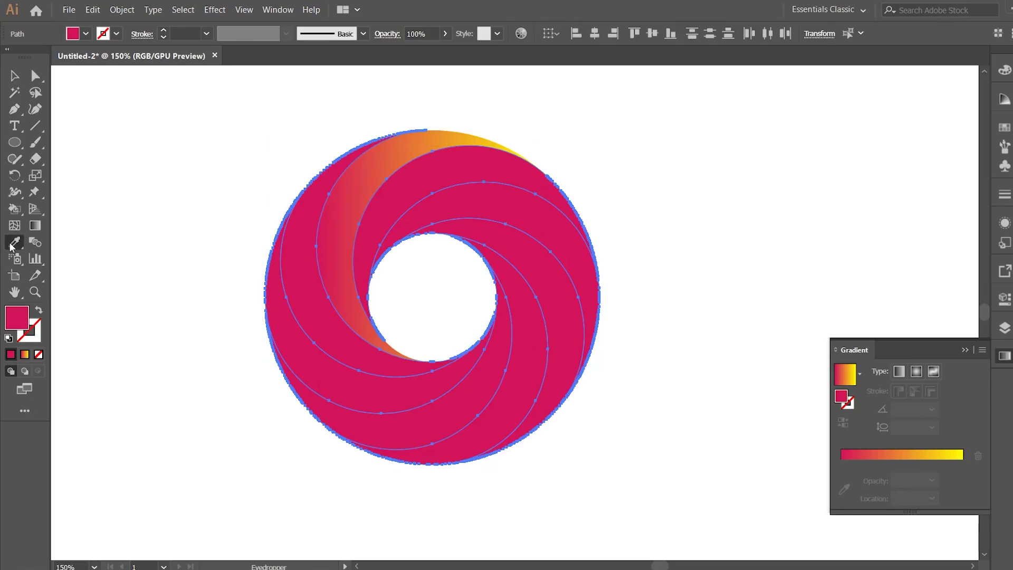
pyautogui.click(373, 172)
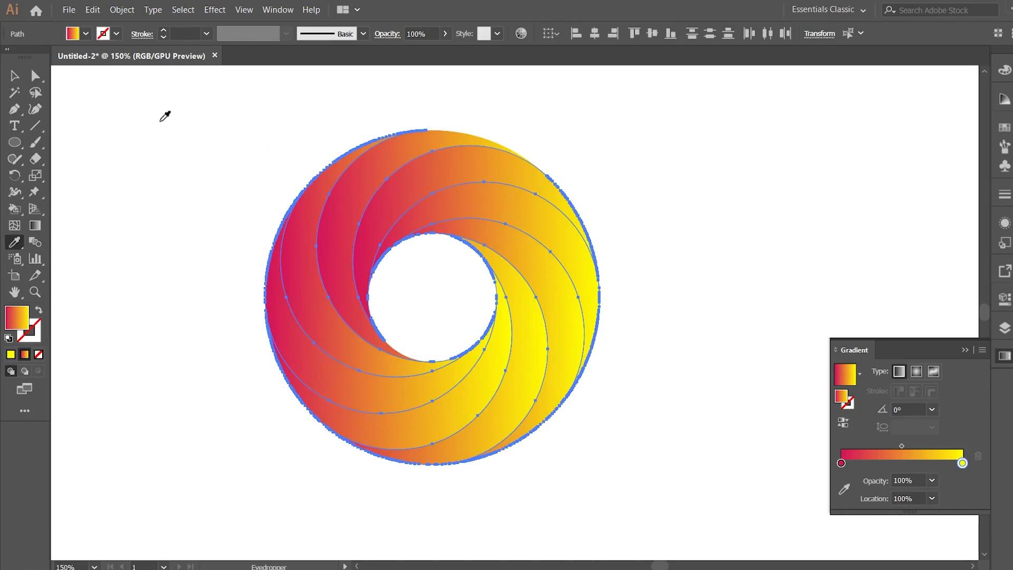
pyautogui.click(15, 75)
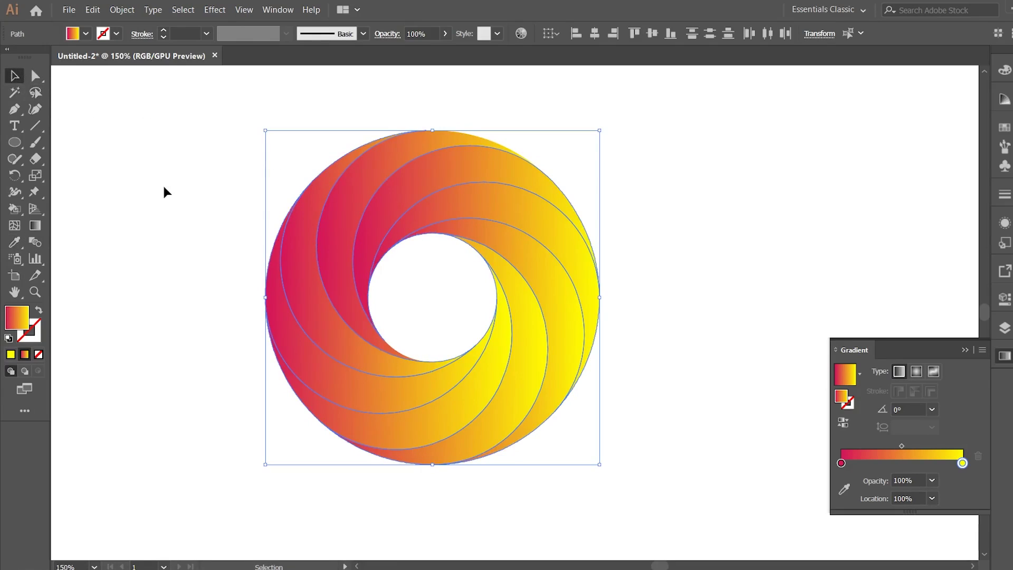
pyautogui.click(164, 187)
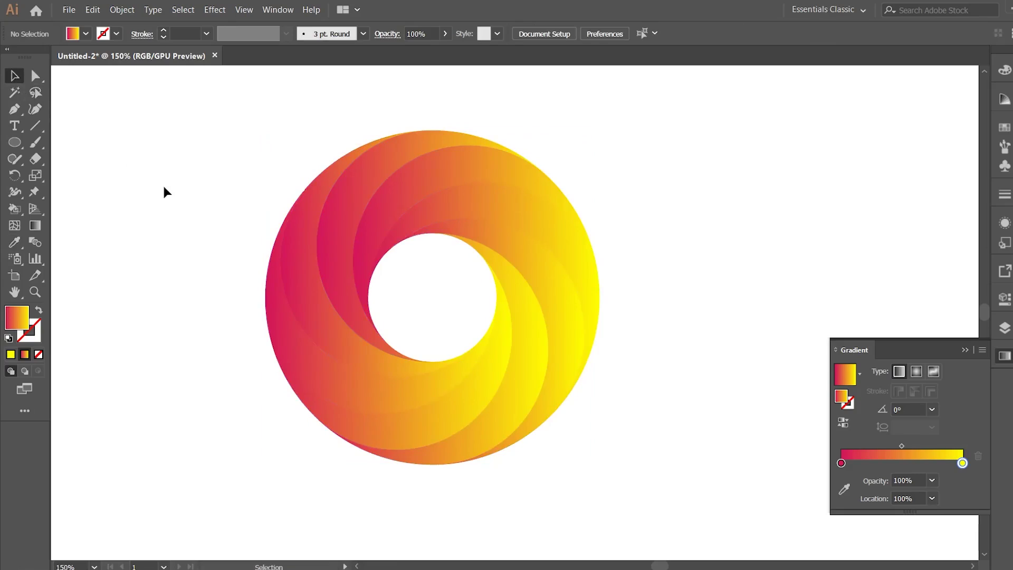
# - Marquee-select every swirl blade and set the Gradient angle to 60°
pyautogui.moveTo(165, 129); pyautogui.dragTo(650, 453)
pyautogui.click(932, 409)
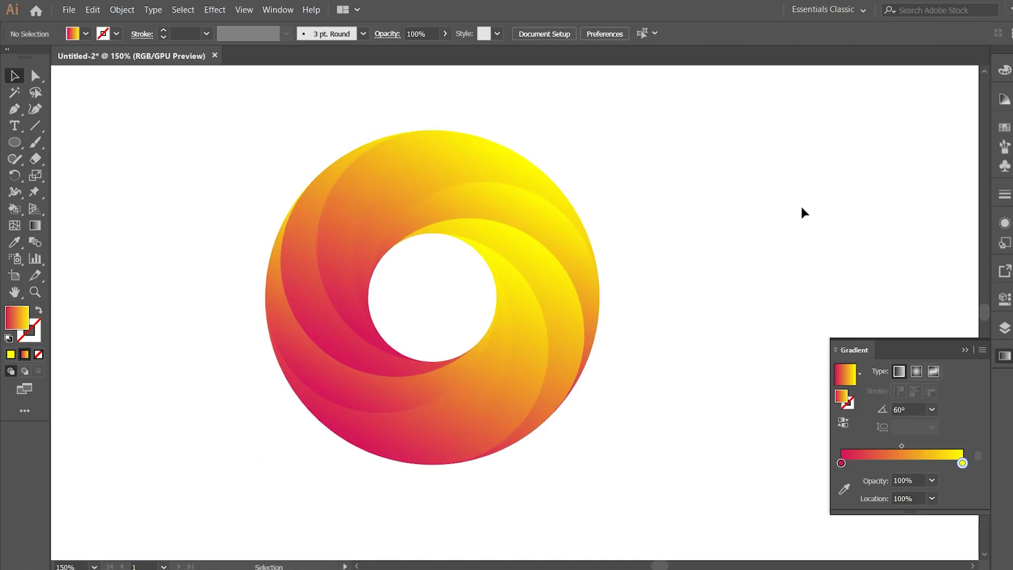
pyautogui.click(507, 365)
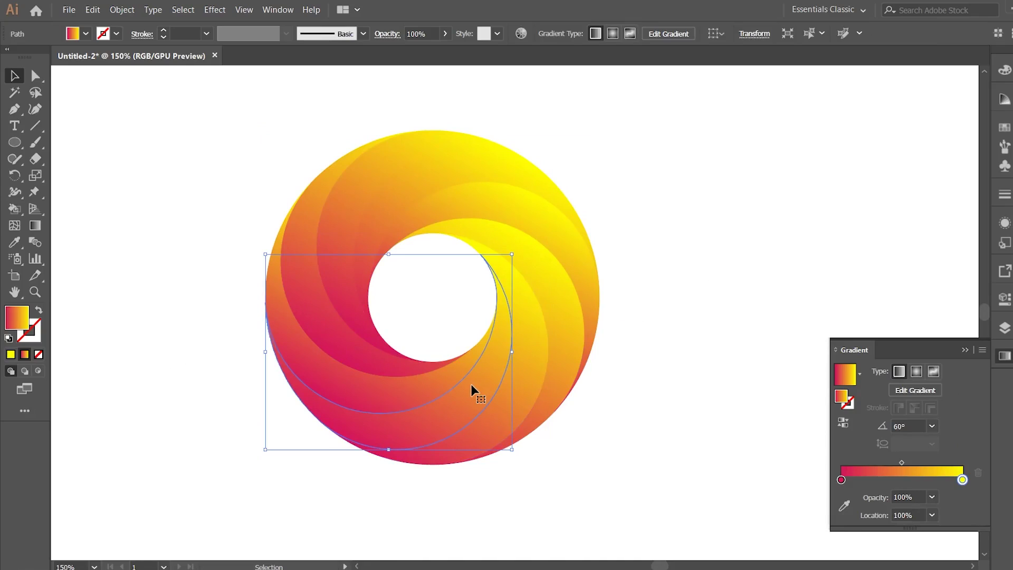
pyautogui.click(122, 9)
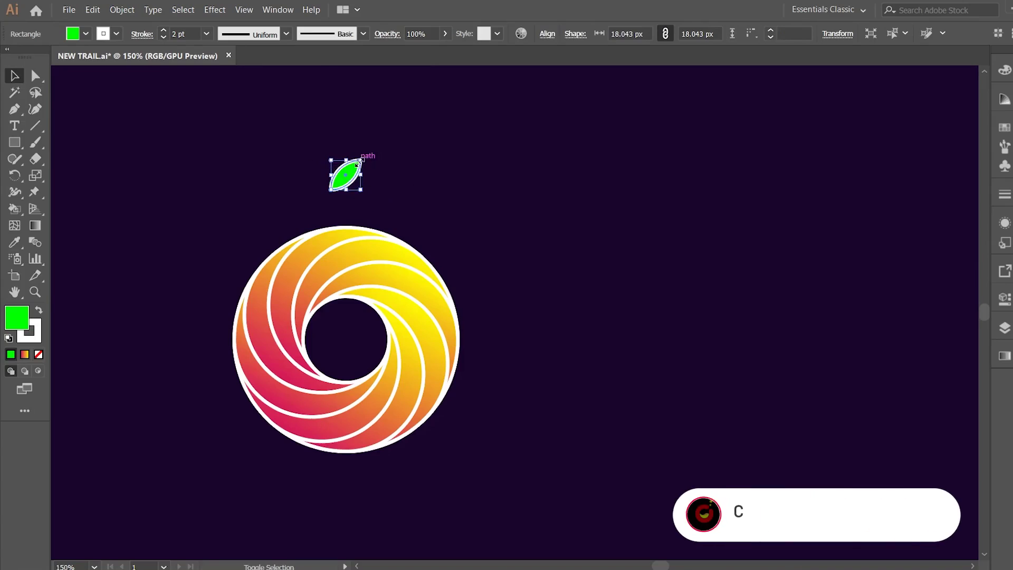
# - Round the green square into a leaf, mirror a copy, and place both leaves above the enlarged swirl
pyautogui.moveTo(358, 158); pyautogui.dragTo(400, 166)
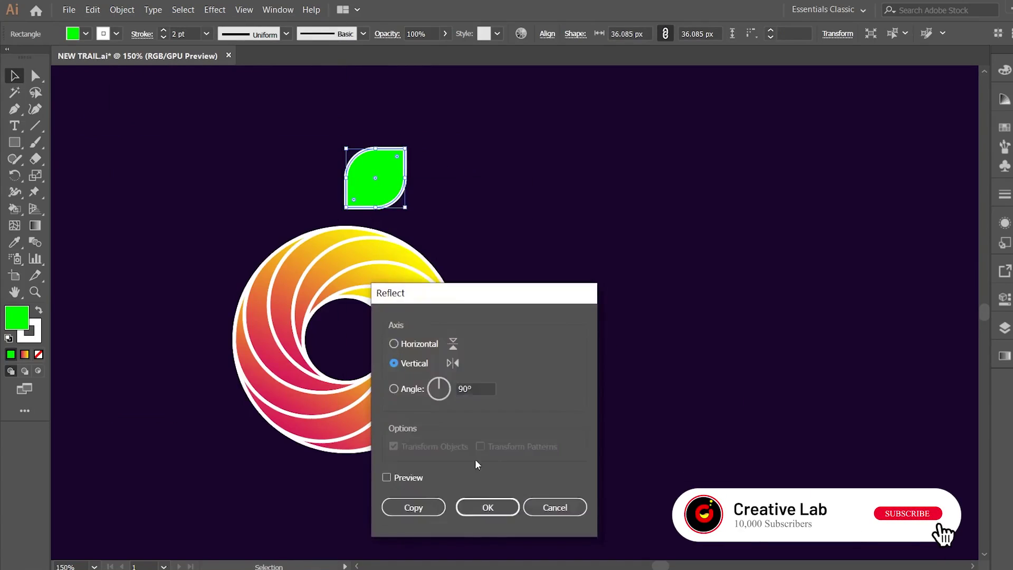
pyautogui.press('Return')
pyautogui.moveTo(375, 178); pyautogui.dragTo(312, 180)
pyautogui.click(459, 452)
pyautogui.moveTo(458, 452); pyautogui.dragTo(467, 467)
pyautogui.moveTo(446, 146); pyautogui.dragTo(293, 181)
pyautogui.moveTo(350, 284); pyautogui.dragTo(350, 289)
pyautogui.moveTo(350, 199); pyautogui.dragTo(351, 196)
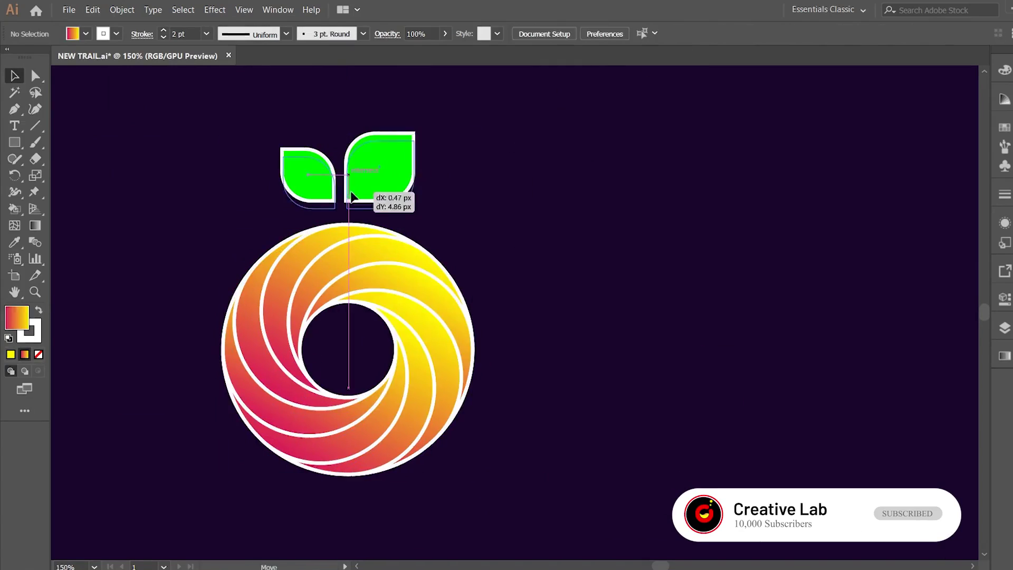
pyautogui.moveTo(351, 197); pyautogui.dragTo(350, 201)
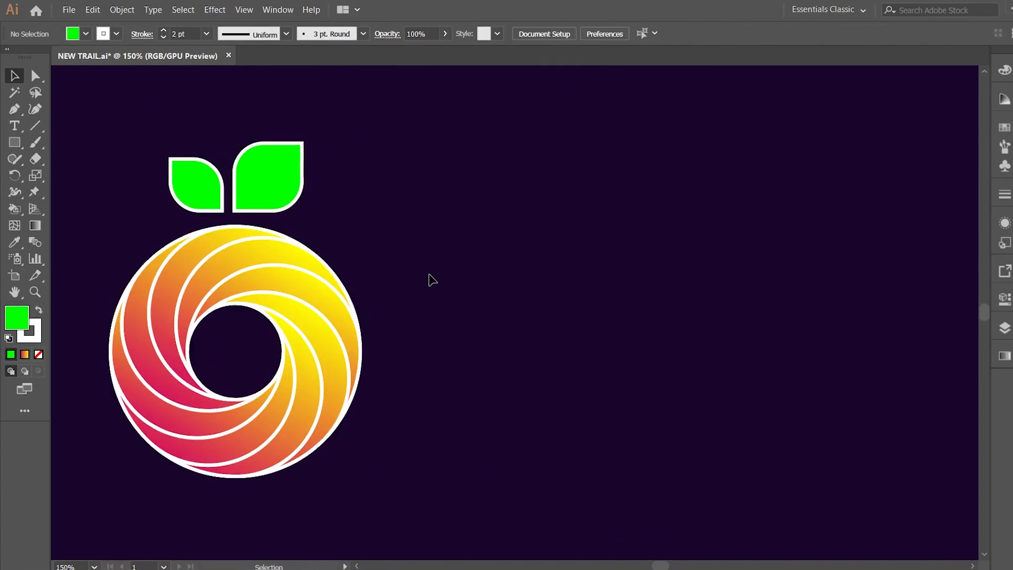
# - Type CAFE to the right of the swirl and duplicate it below as LEMON
pyautogui.press('t')
pyautogui.click(507, 34)
pyautogui.click(456, 275)
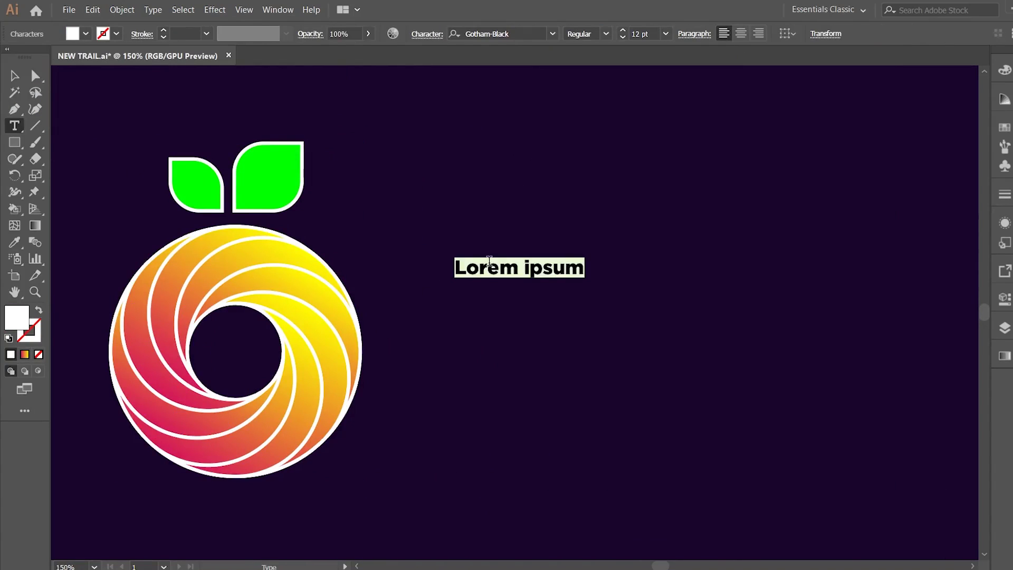
pyautogui.write('CAFE')
pyautogui.moveTo(656, 289); pyautogui.dragTo(655, 366)
pyautogui.doubleClick(580, 377)
pyautogui.write('LEMON')
# - Add a smaller LEMON text copy below the title and change its font size
pyautogui.click(15, 76)
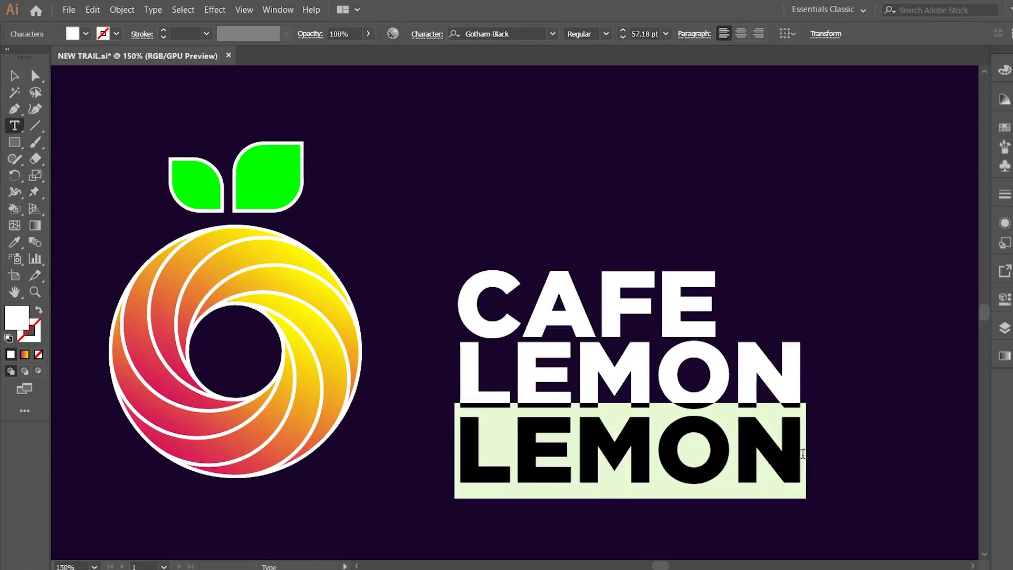
pyautogui.click(666, 34)
pyautogui.click(680, 136)
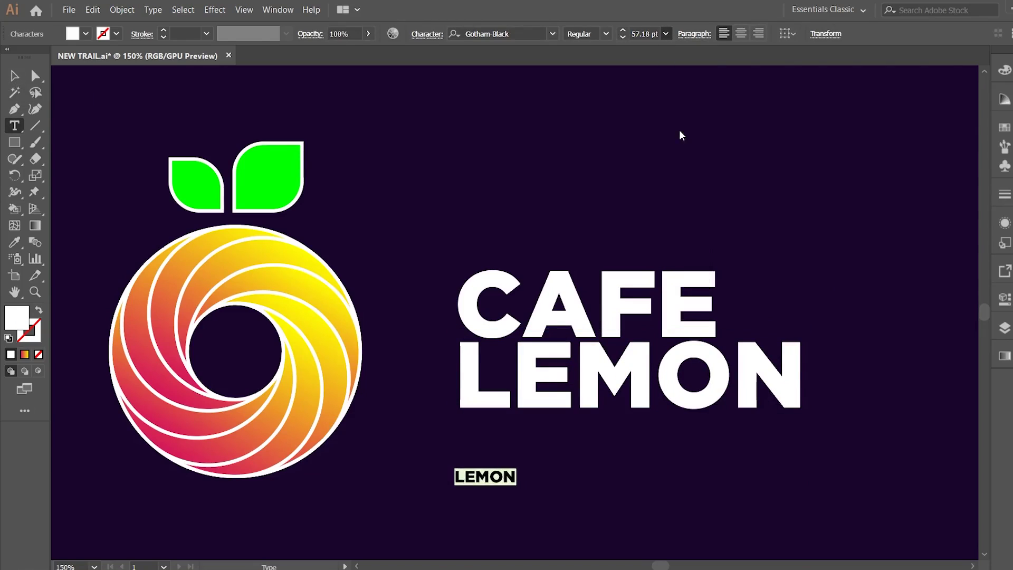